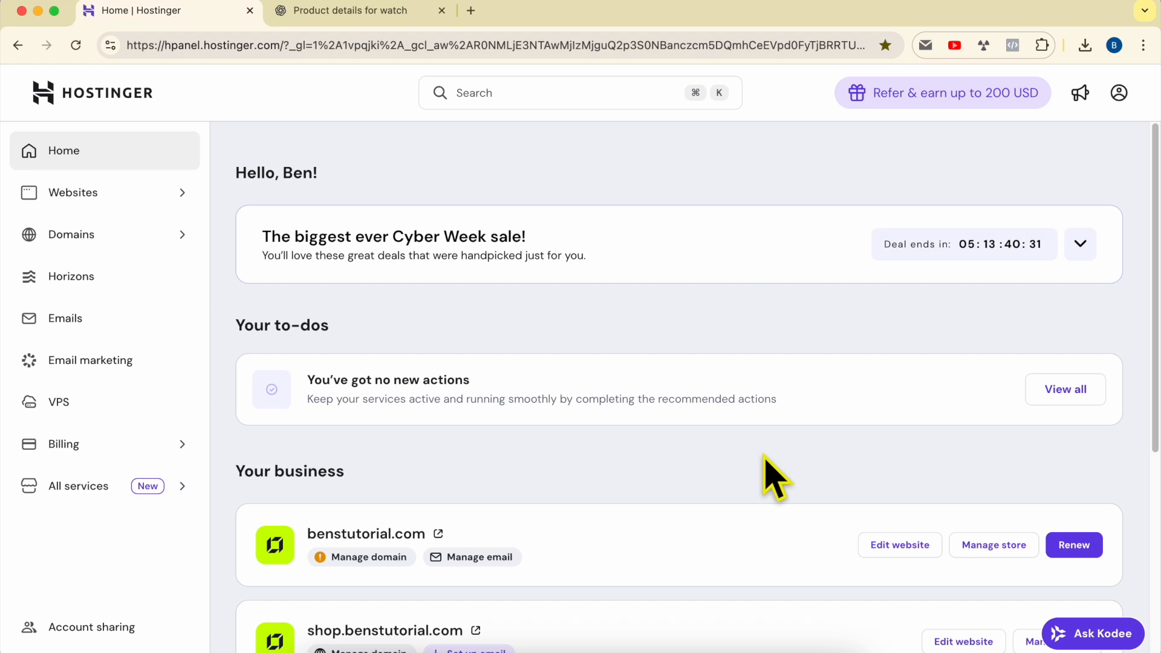
Step: Open the product list in the store manager of shop.benstutorial.com
click(74, 194)
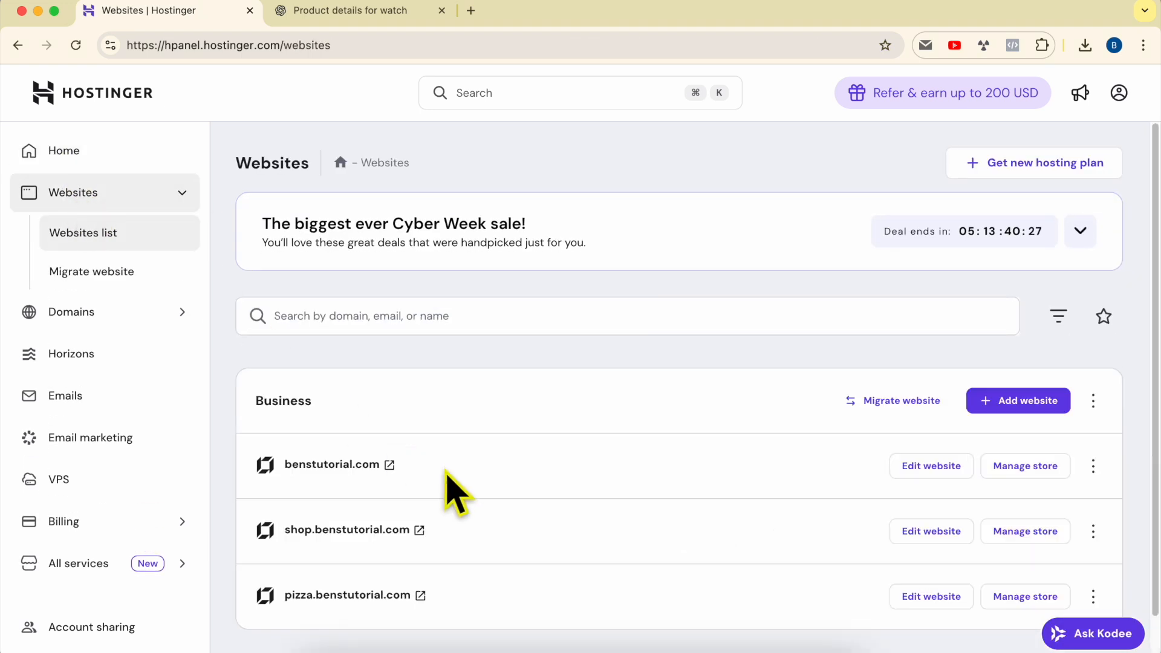
double_click(512, 530)
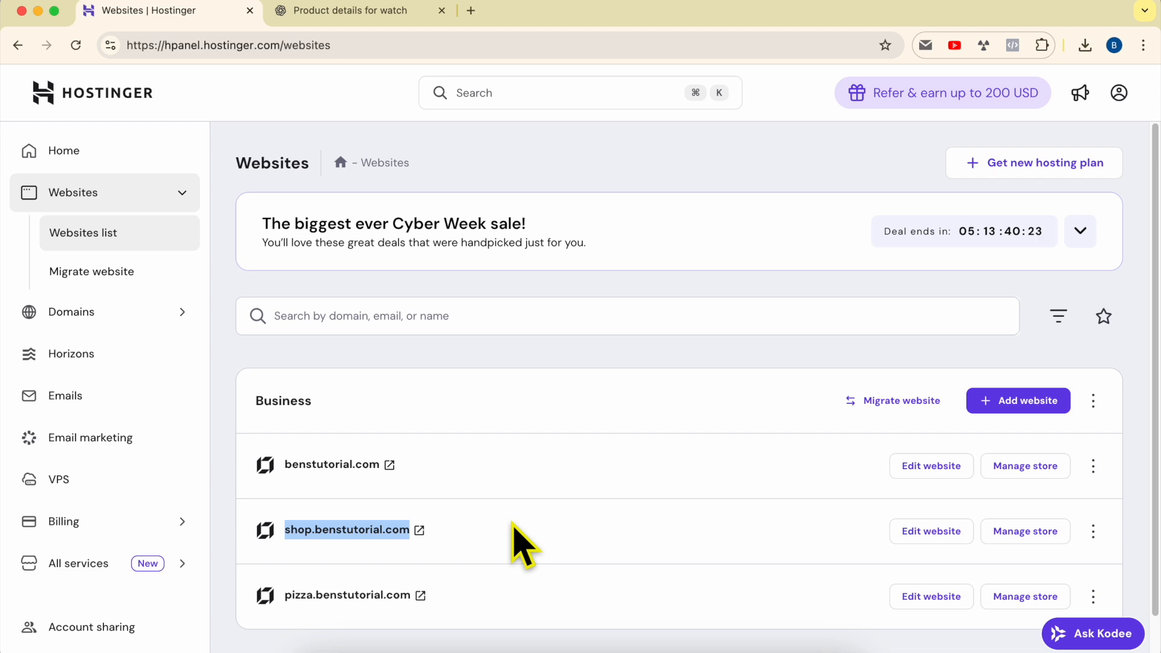
click(1046, 540)
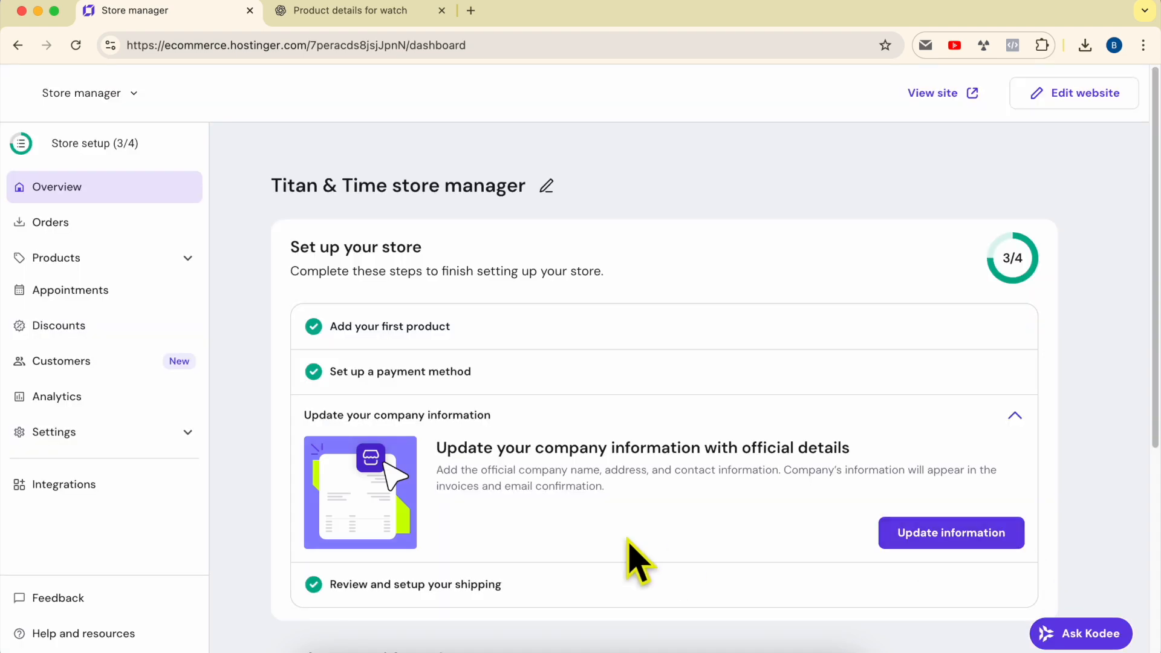
click(90, 258)
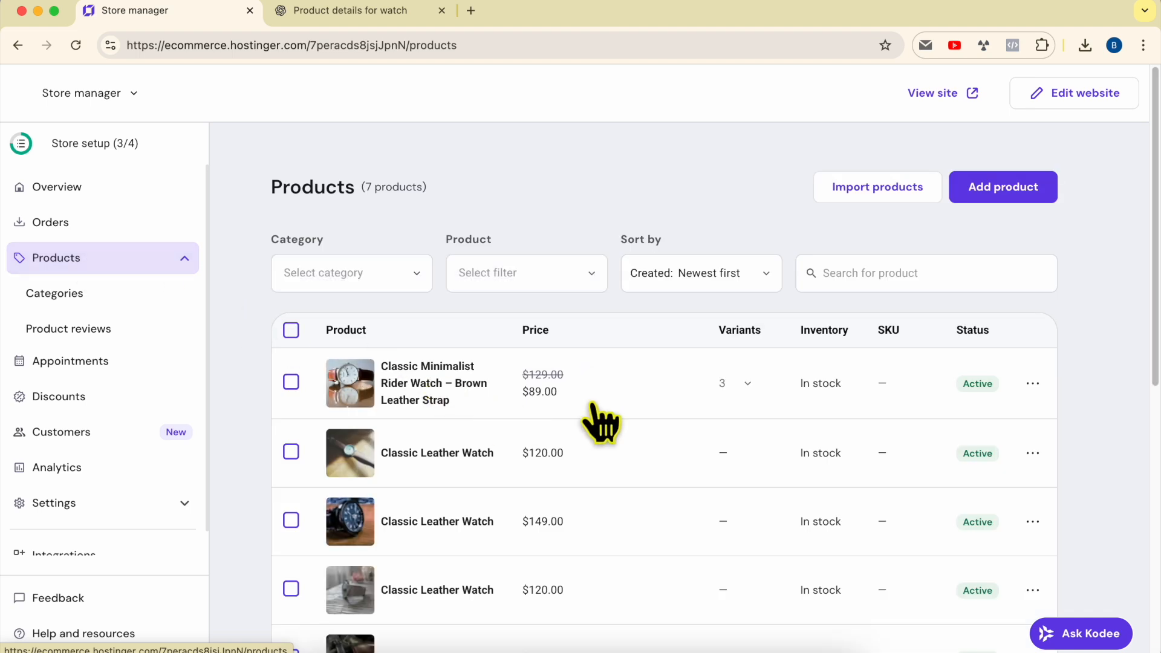
Step: Open the $120 Classic Leather Watch listed directly below the Classic Minimalist Rider Watch for editing
scroll(590, 407, down, 5)
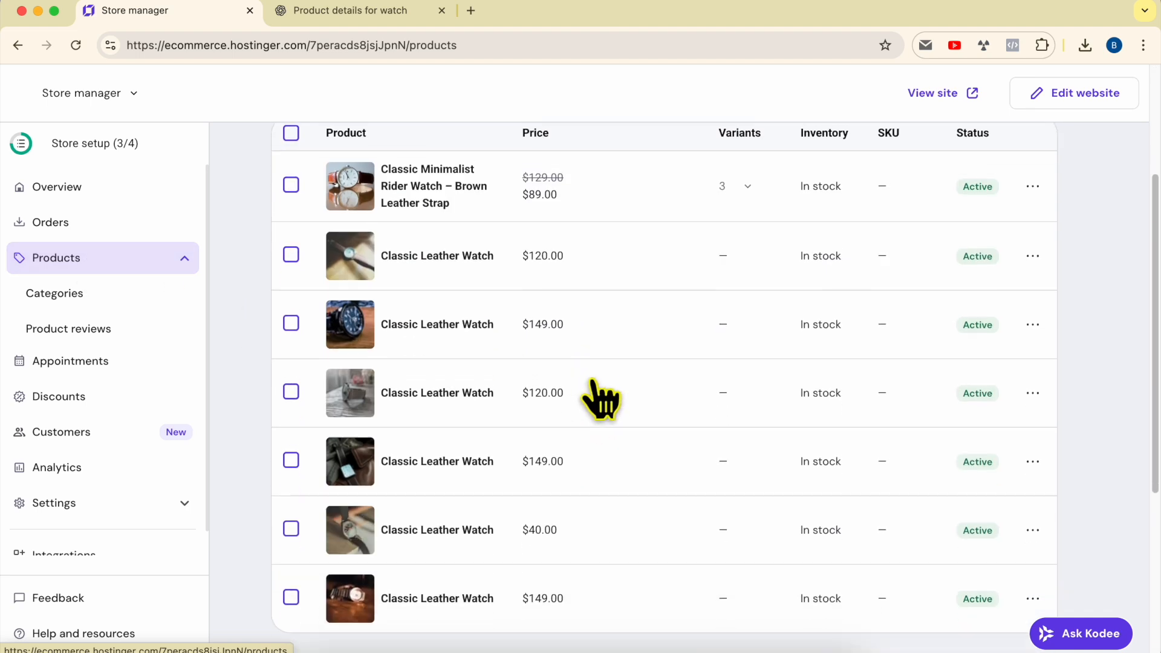
scroll(592, 381, up, 1)
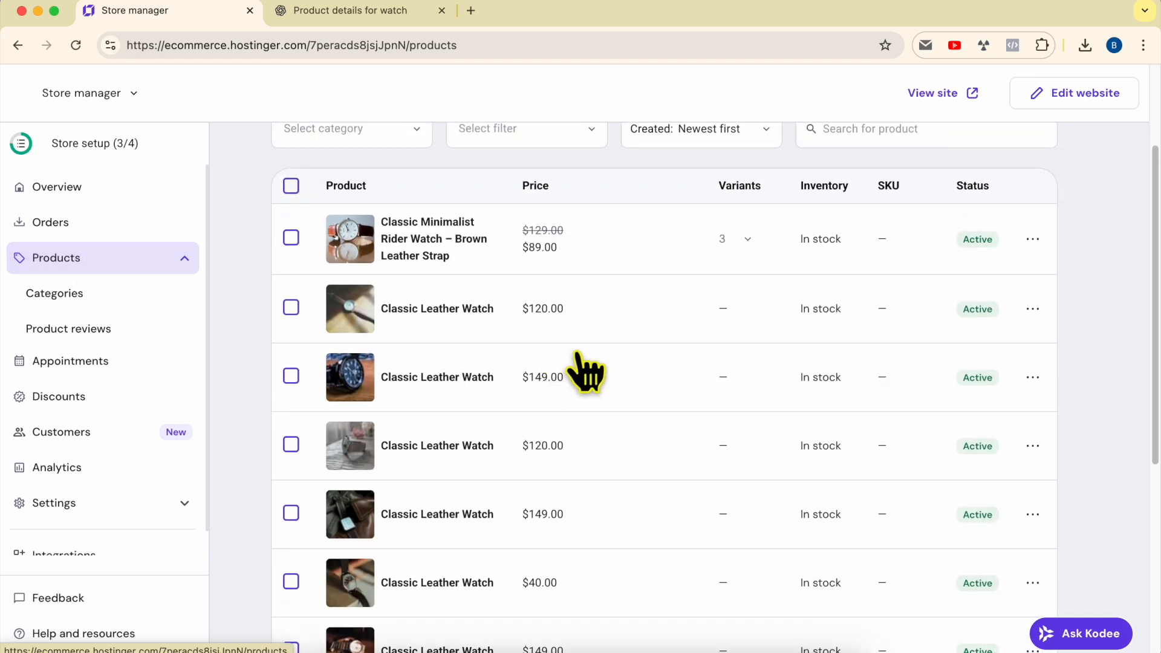
scroll(584, 371, up, 1)
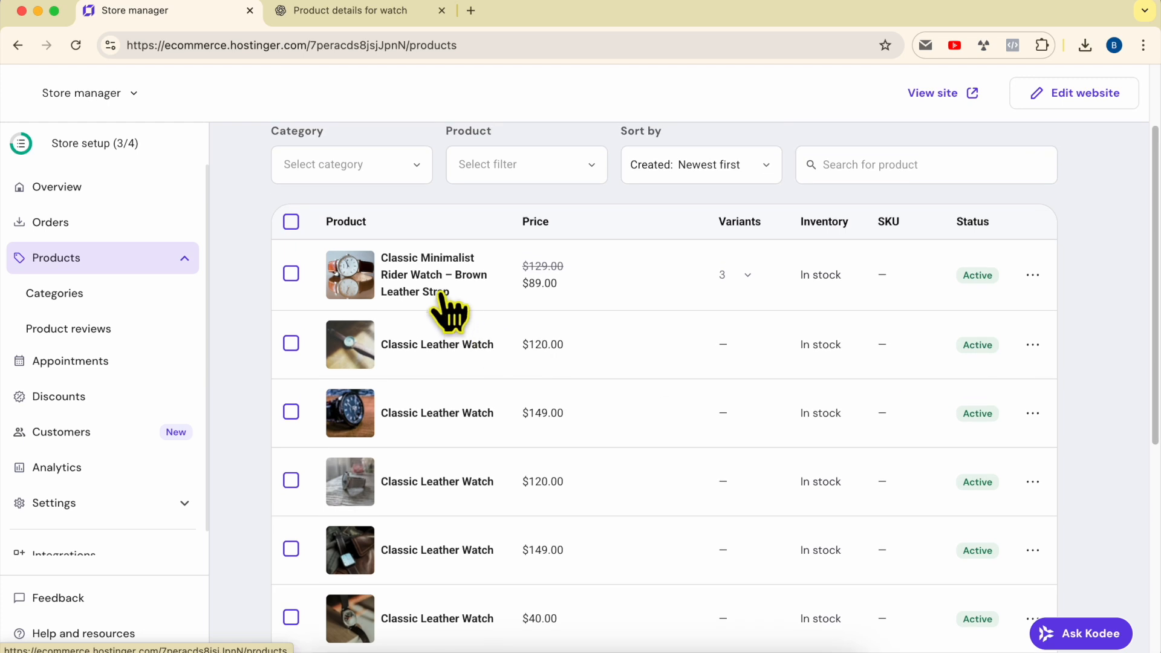
click(451, 357)
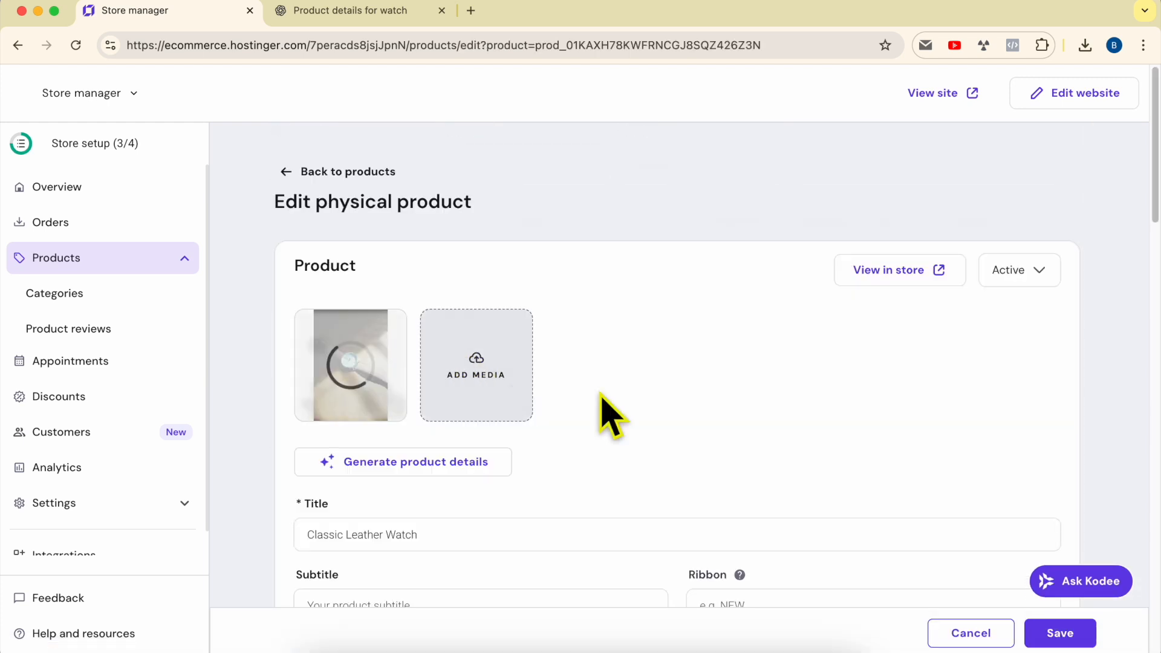
Step: Upload New Project (11).jpg through New Project (14).jpg from Downloads as product images and remove the original watch image
click(487, 369)
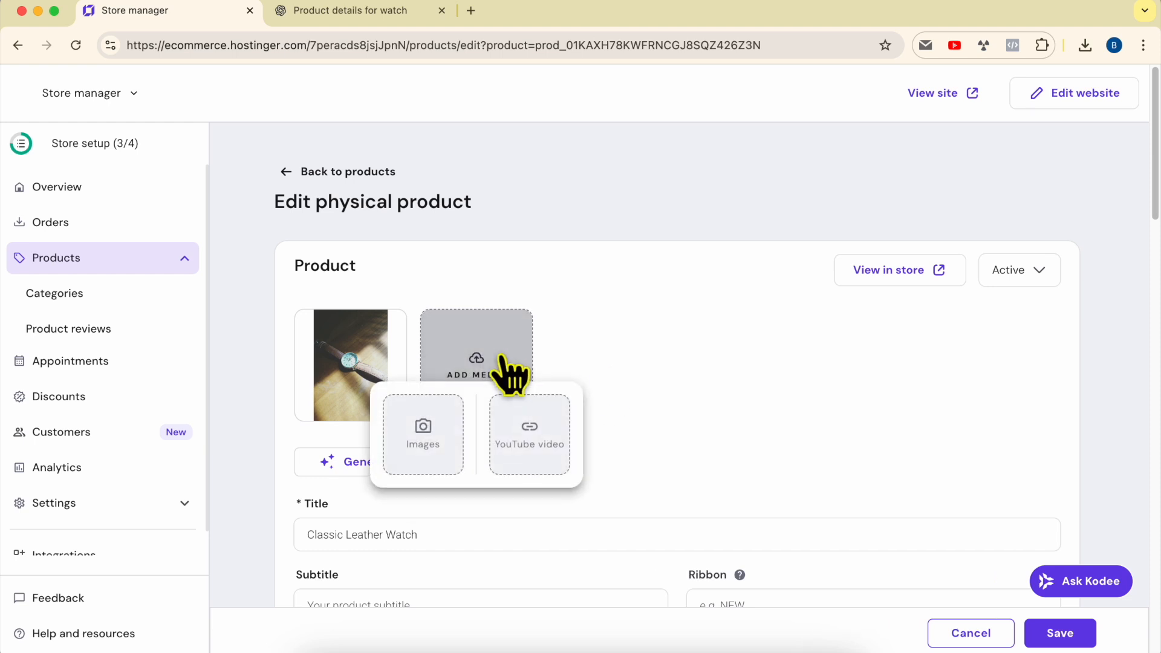
click(443, 442)
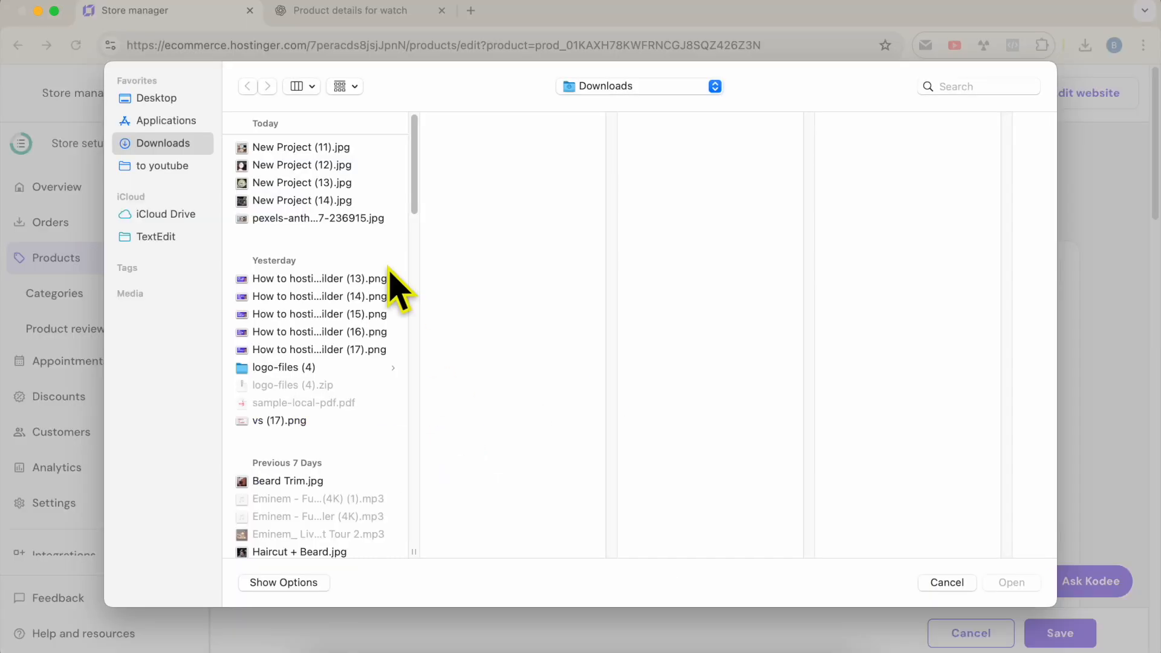
click(342, 151)
shift+click(347, 203)
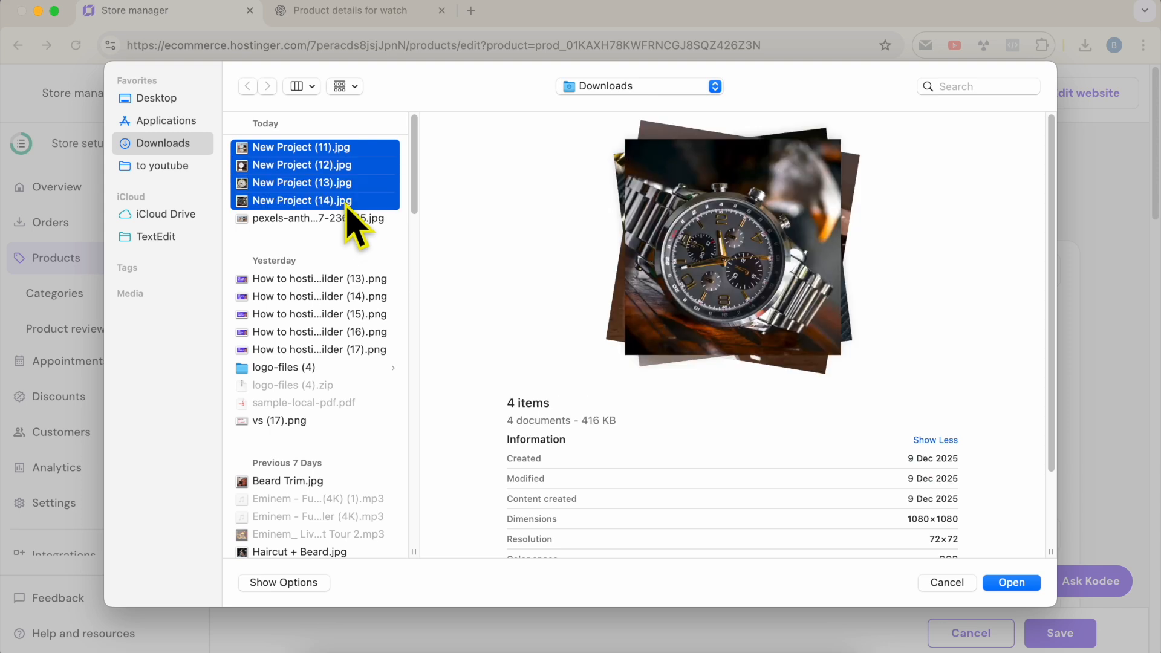
key(Return)
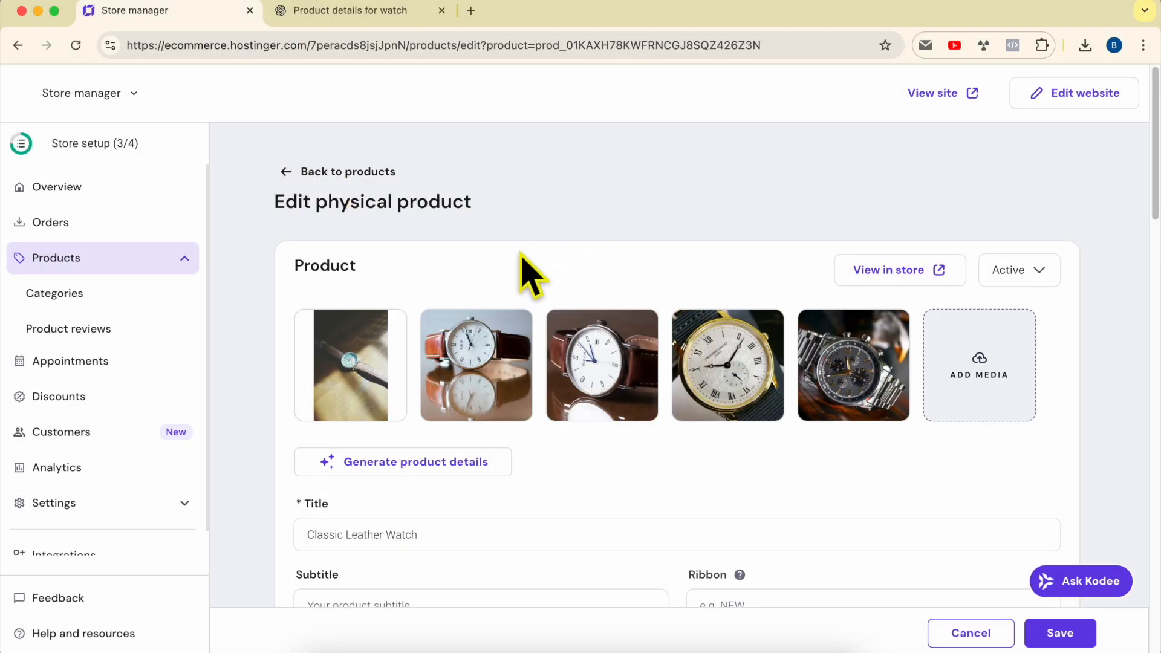
click(389, 326)
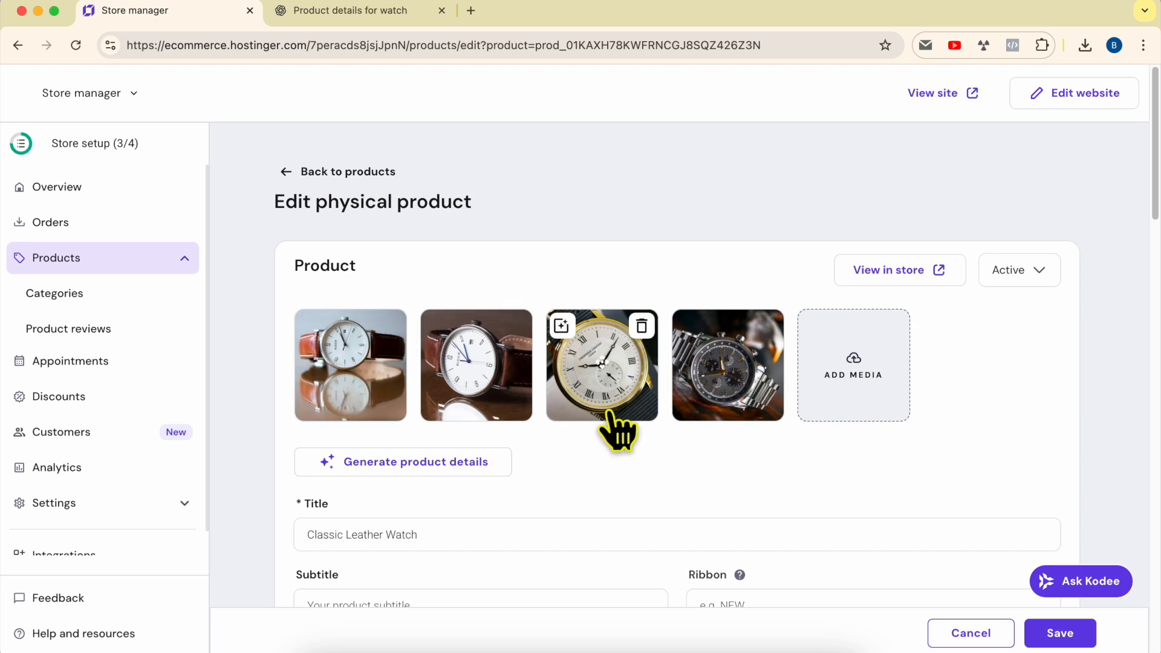
Step: Start adding a new option in the product's Options section
scroll(712, 453, down, 5)
scroll(592, 372, down, 9)
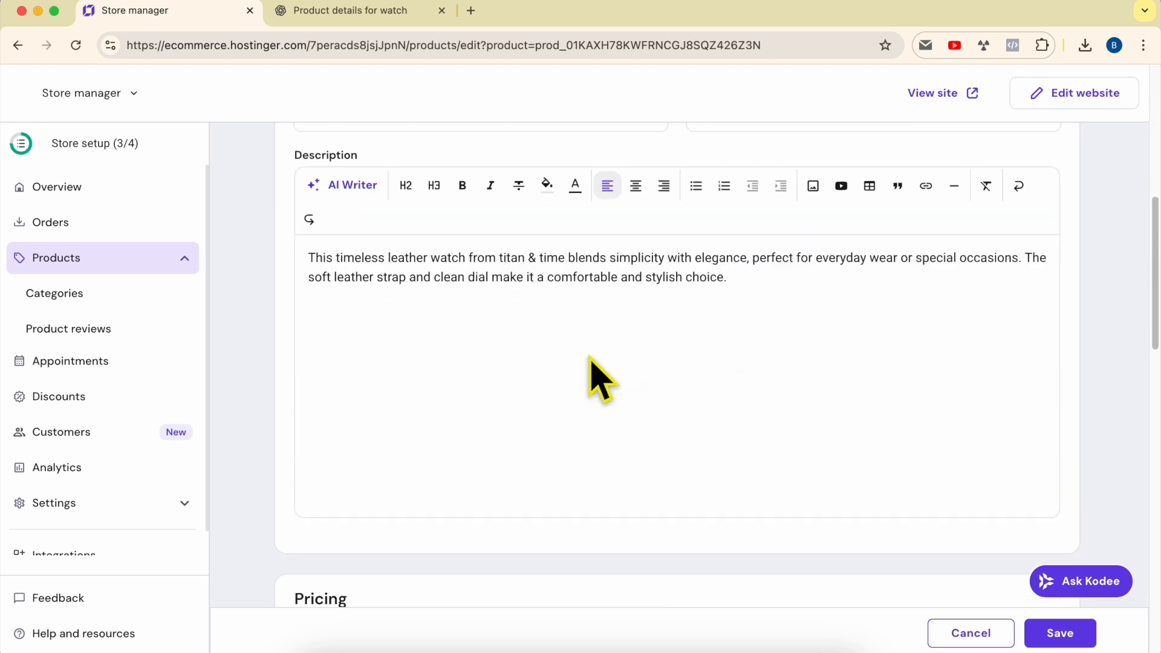
scroll(552, 414, down, 5)
scroll(348, 336, down, 1)
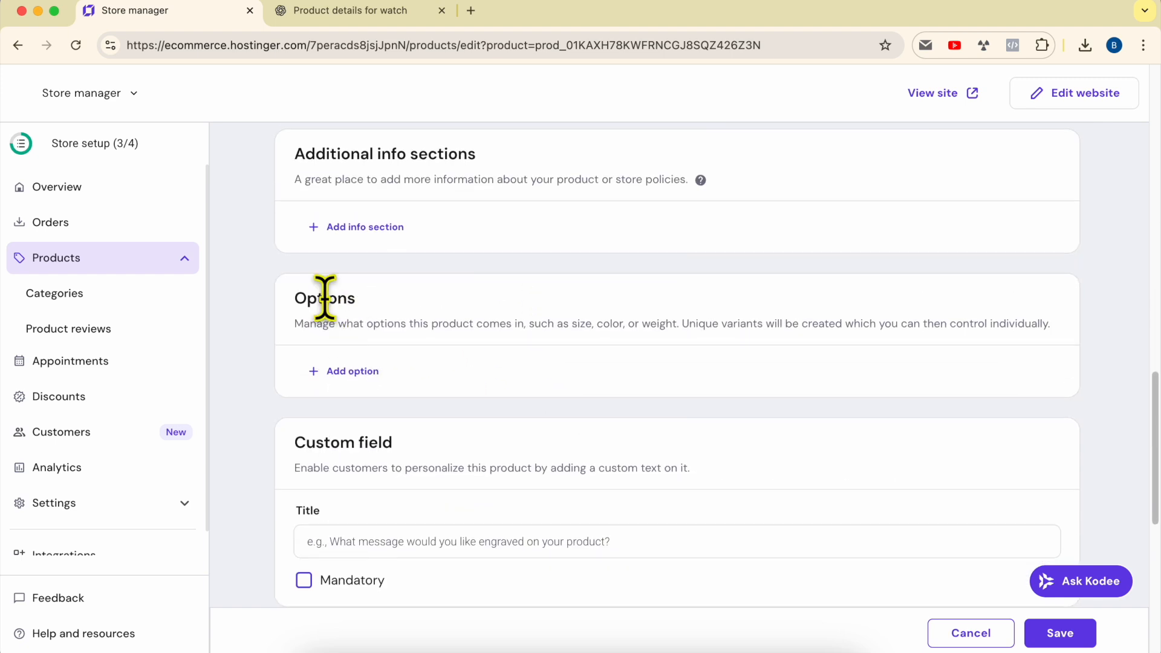
click(347, 371)
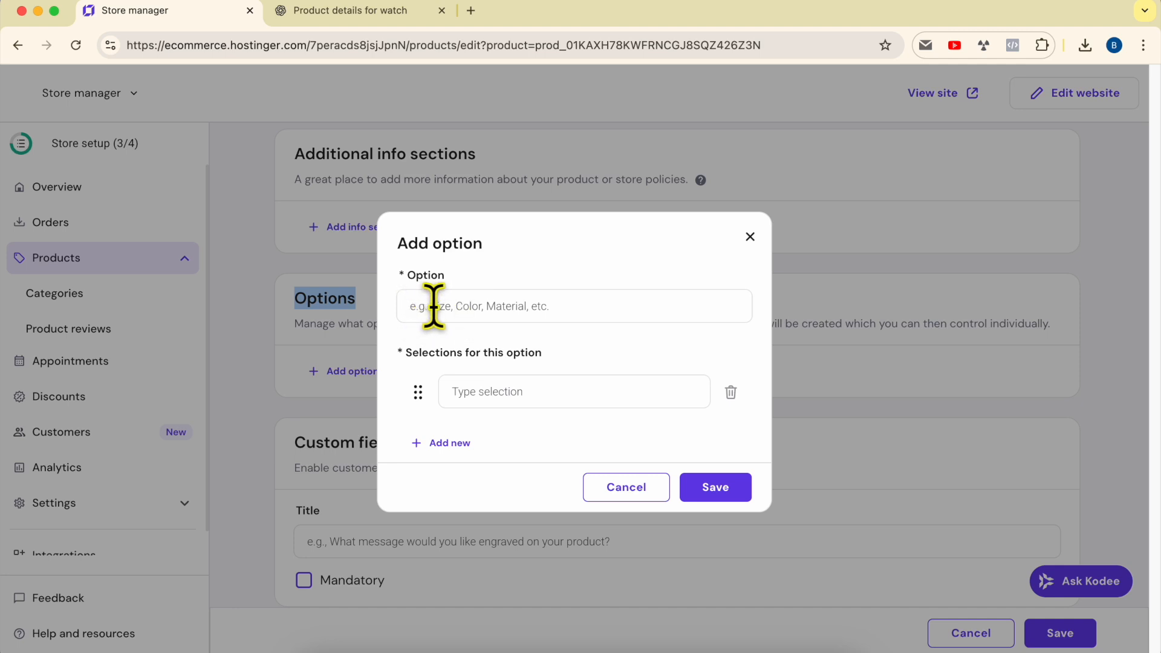
click(433, 305)
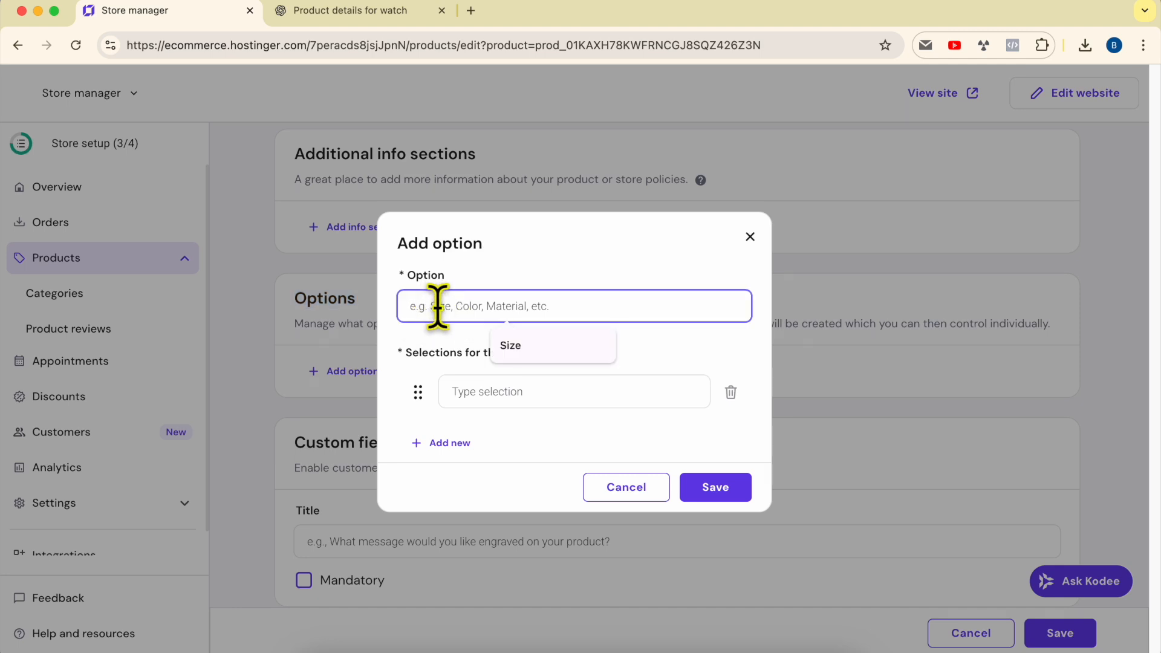
text(Color)
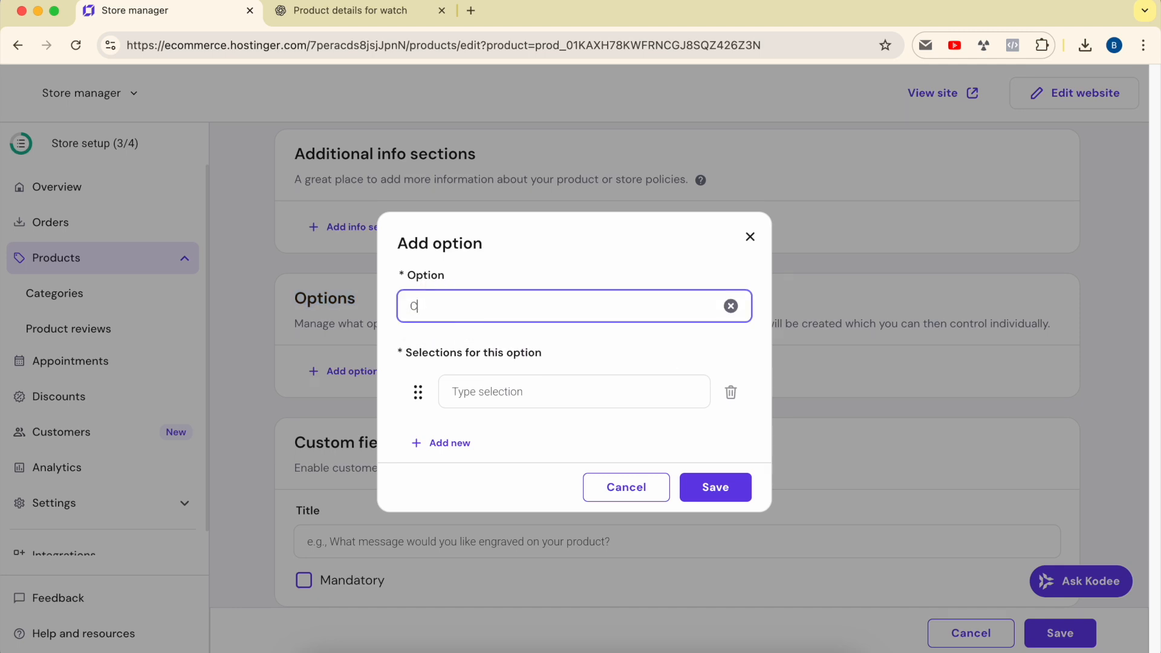
Step: Find "color" in the ChatGPT product details chat and copy "Case Color" from the variants heading into the store manager as the option's name
click(342, 18)
key(super+f)
text(col)
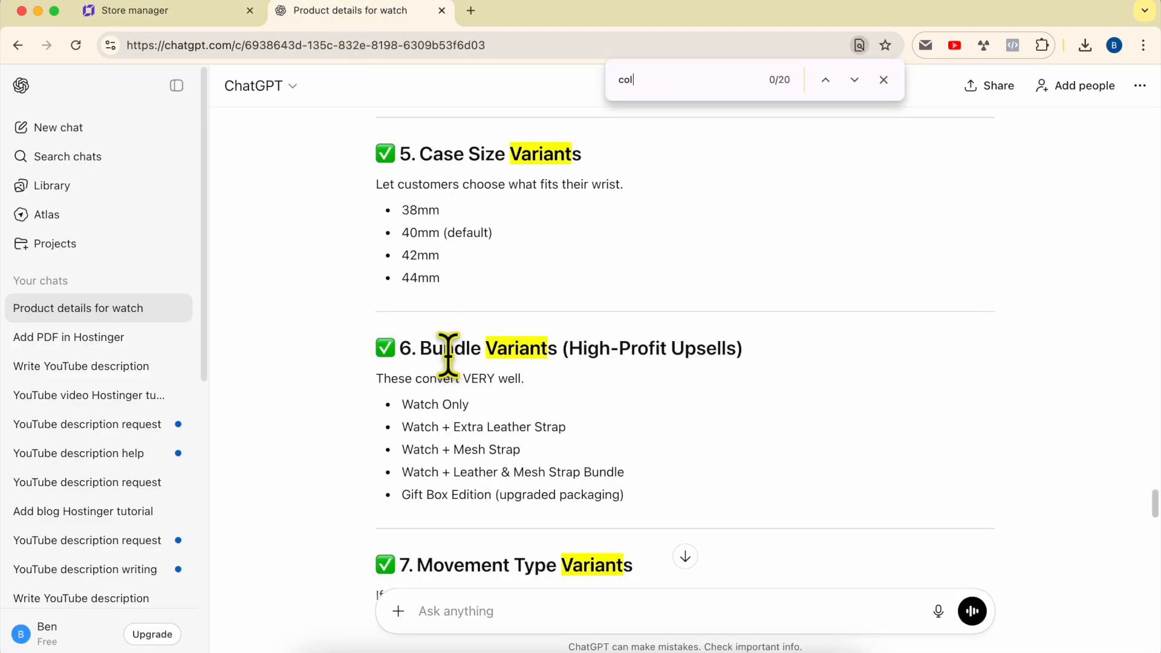
text(or)
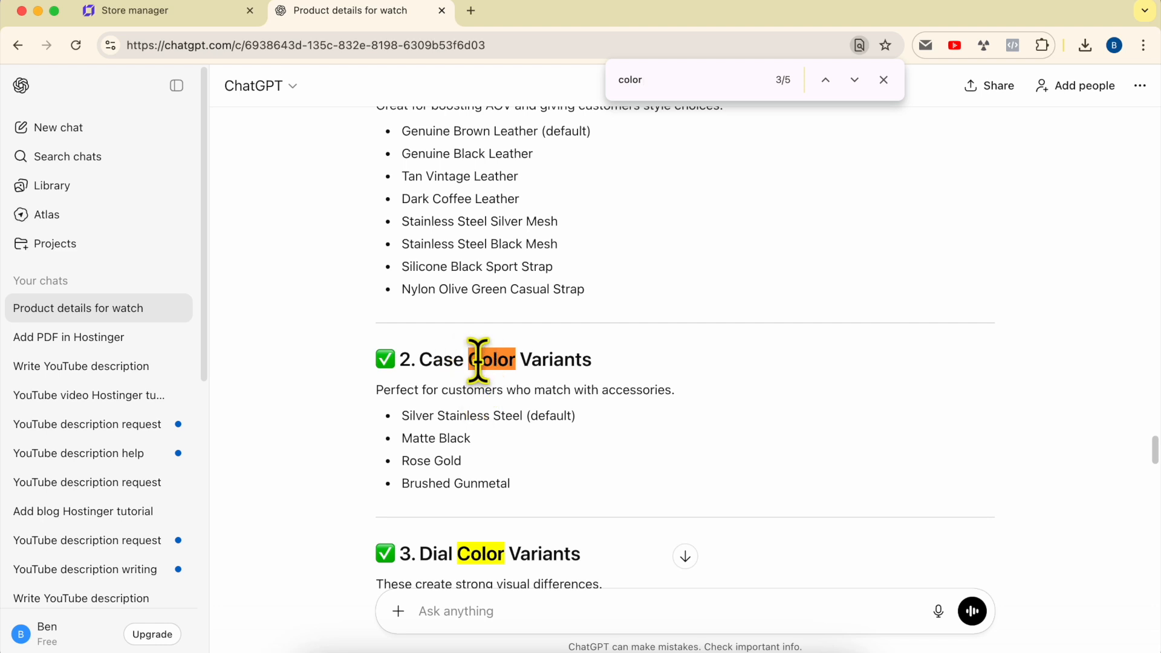
double_click(444, 361)
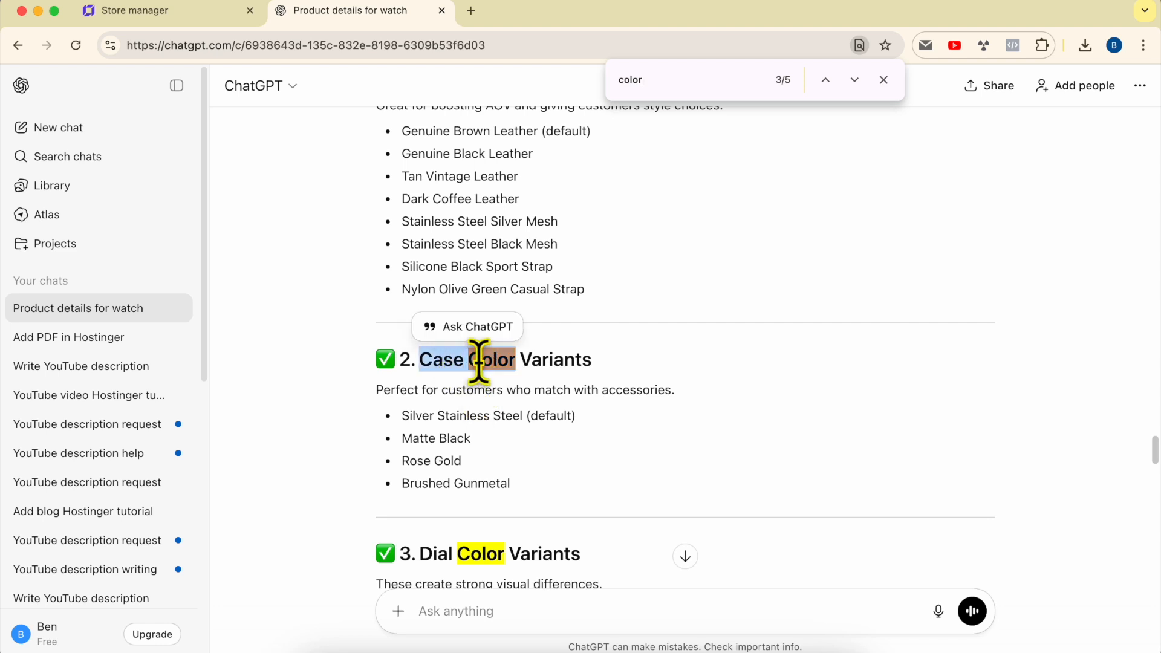
click(230, 13)
text(Case Color)
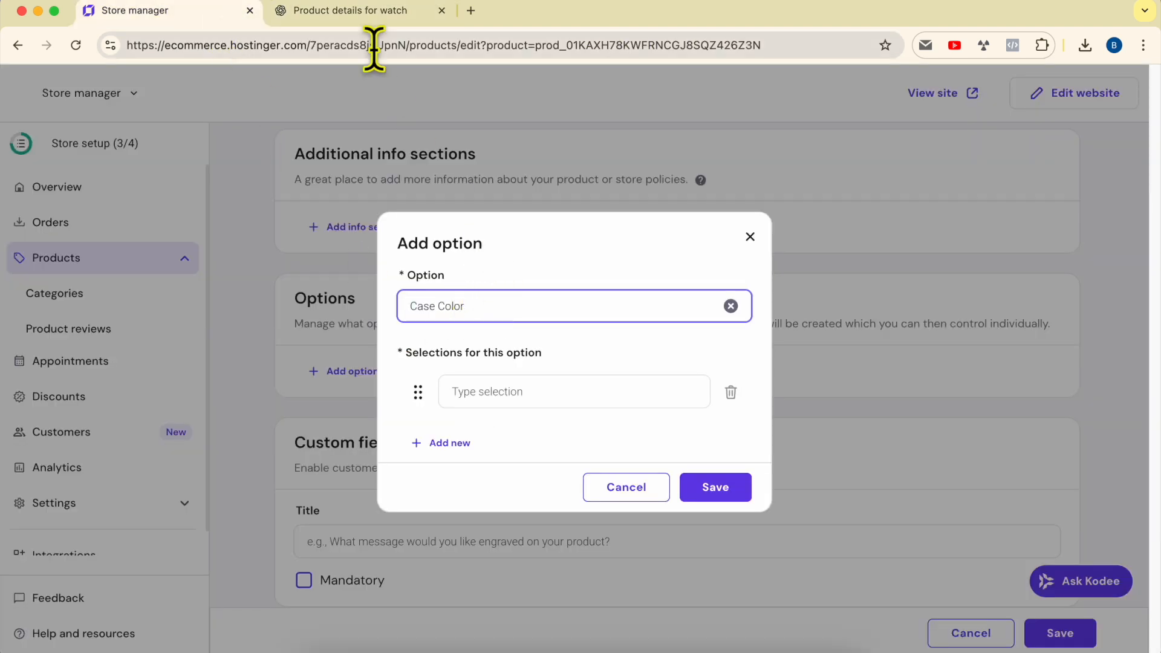
Step: Copy "Matte Black" from the chat's case color list into the option's first selection in the store manager
click(362, 12)
triple_click(445, 415)
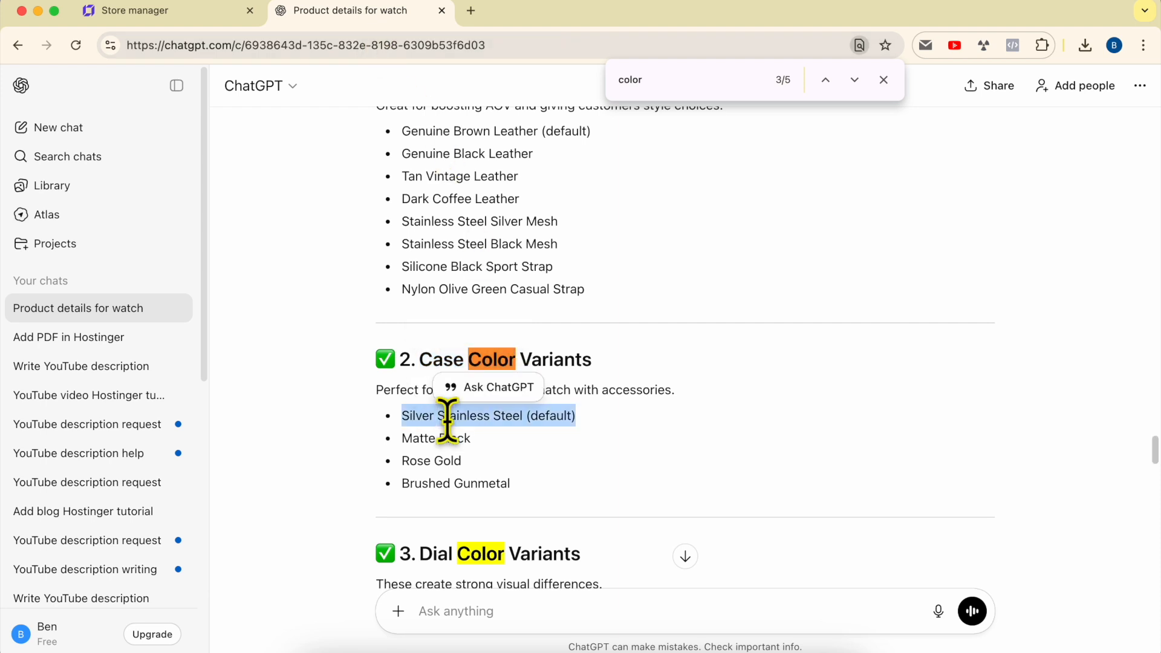
triple_click(445, 437)
click(202, 13)
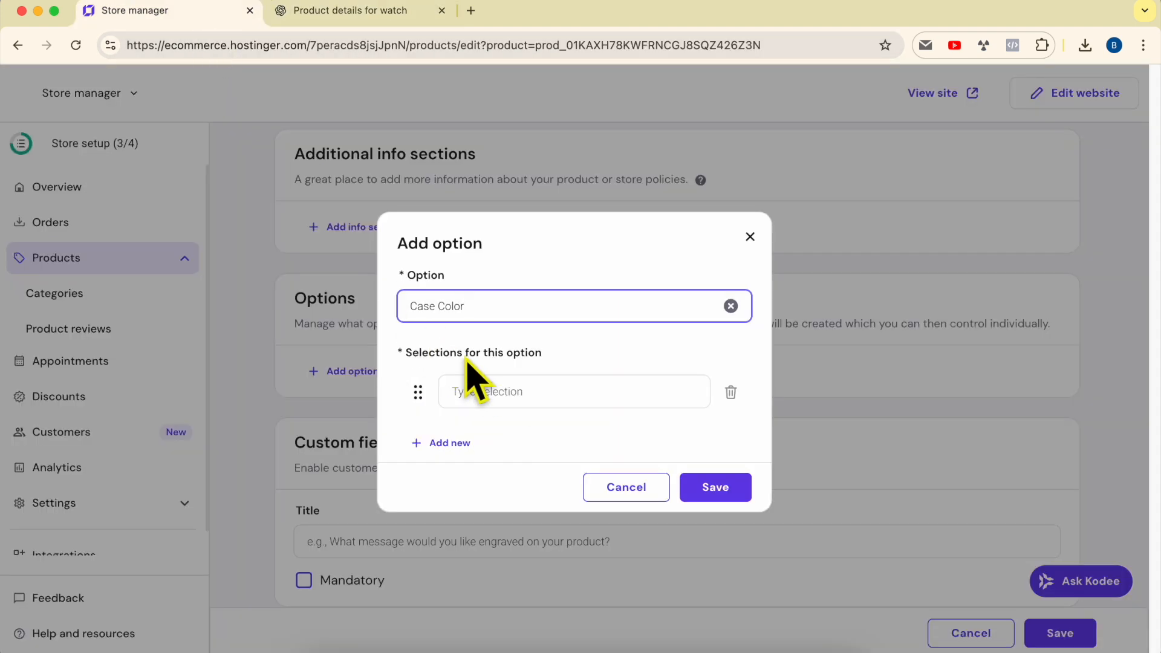
click(499, 391)
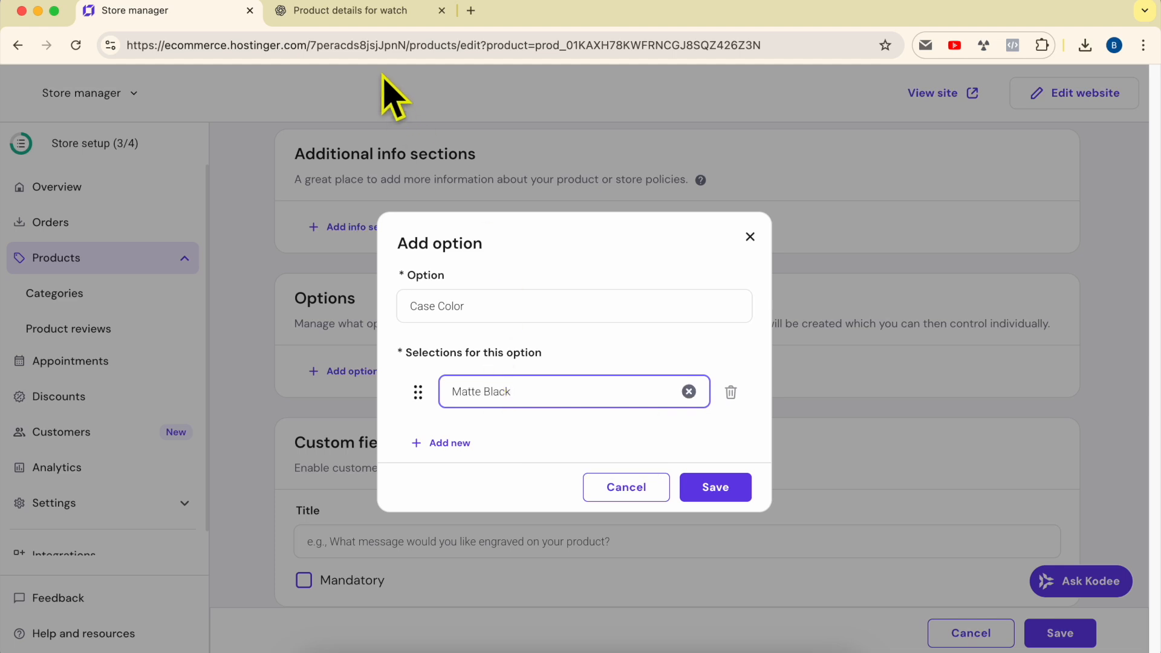
Step: Copy "Rose Gold" from the ChatGPT list and add it as the second selection of the Case Color option
click(342, 14)
triple_click(434, 461)
key(super+c)
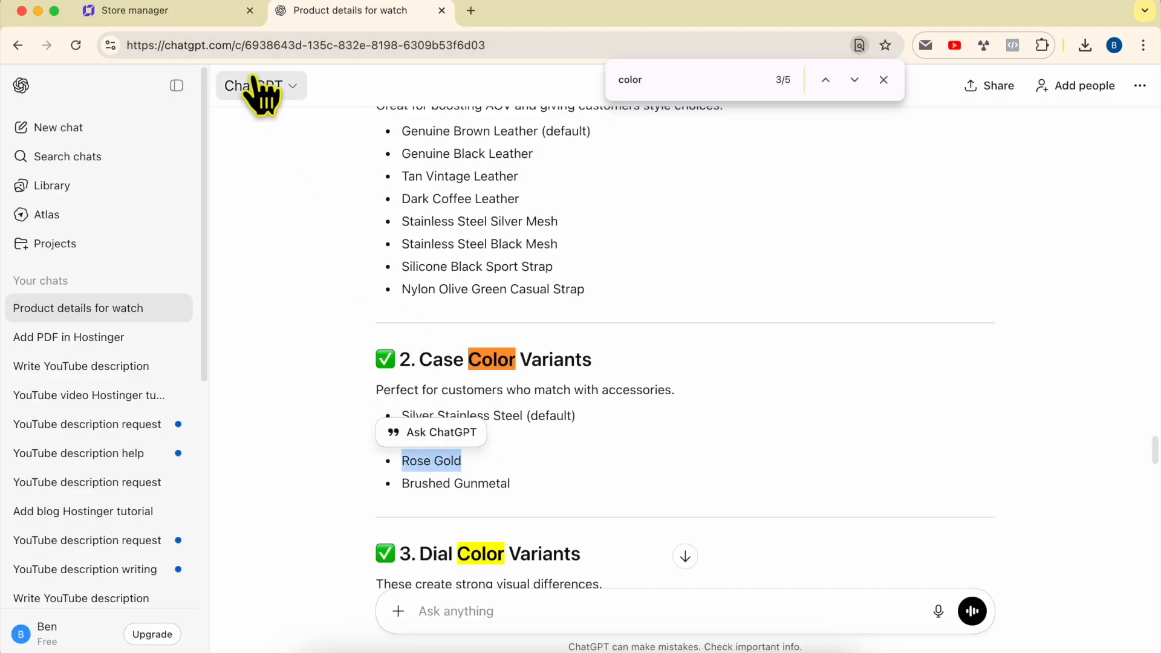
click(166, 13)
click(496, 442)
click(536, 416)
key(super+v)
Step: Copy "Brushed Gunmetal" from the ChatGPT list as the third Case Color selection and save the option
click(362, 12)
triple_click(459, 483)
key(super+c)
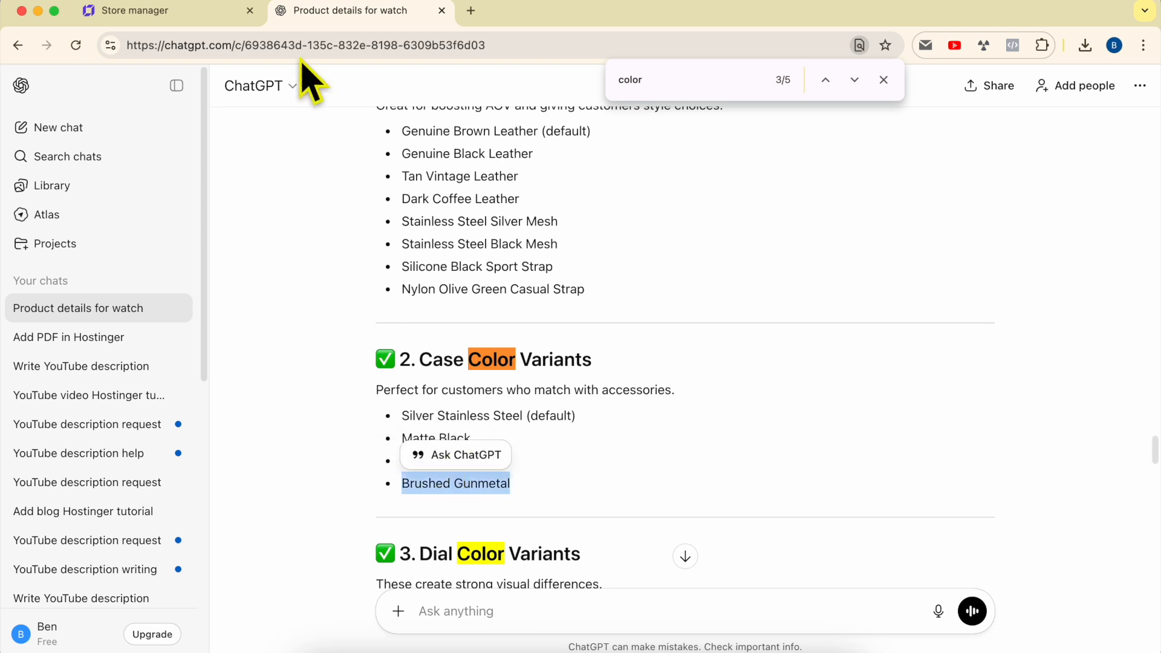
click(166, 14)
click(459, 472)
click(538, 446)
key(super+v)
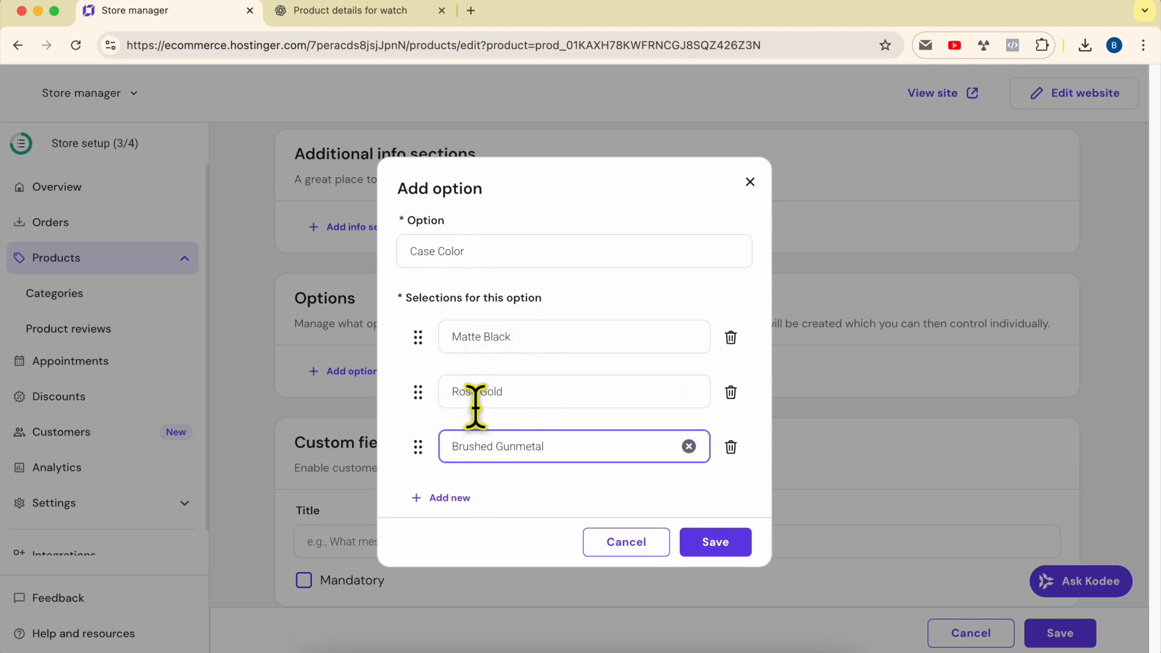
click(729, 544)
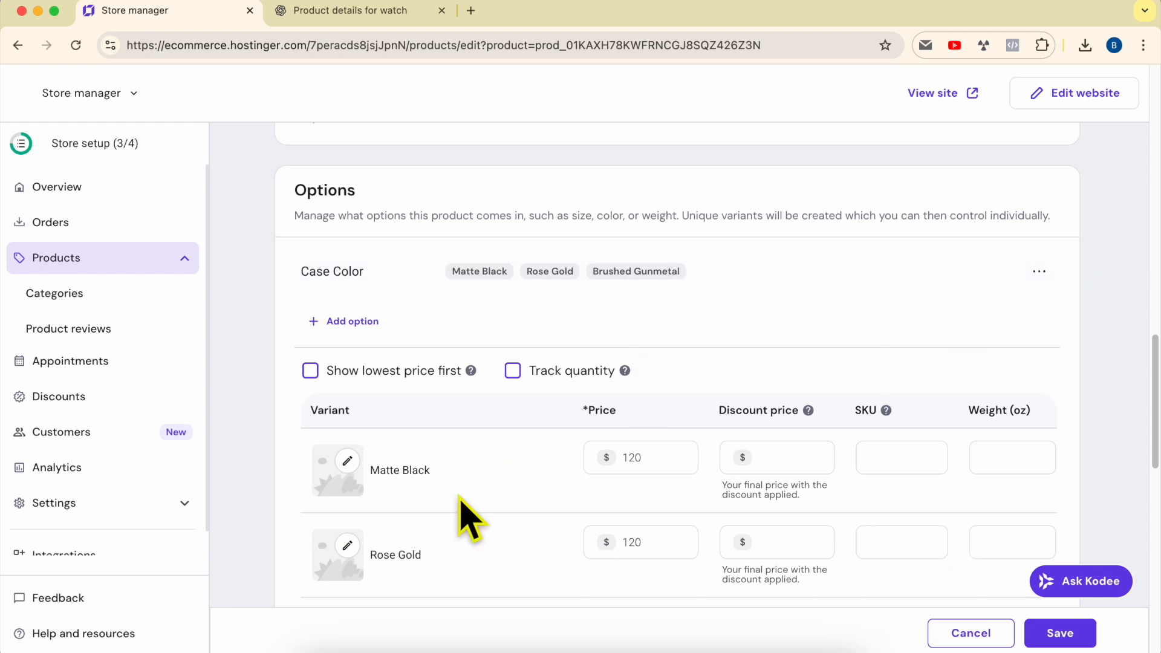
Step: Set the price of the Rose Gold variant to $100 and of the Brushed Gunmetal variant to $80
scroll(834, 383, down, 1)
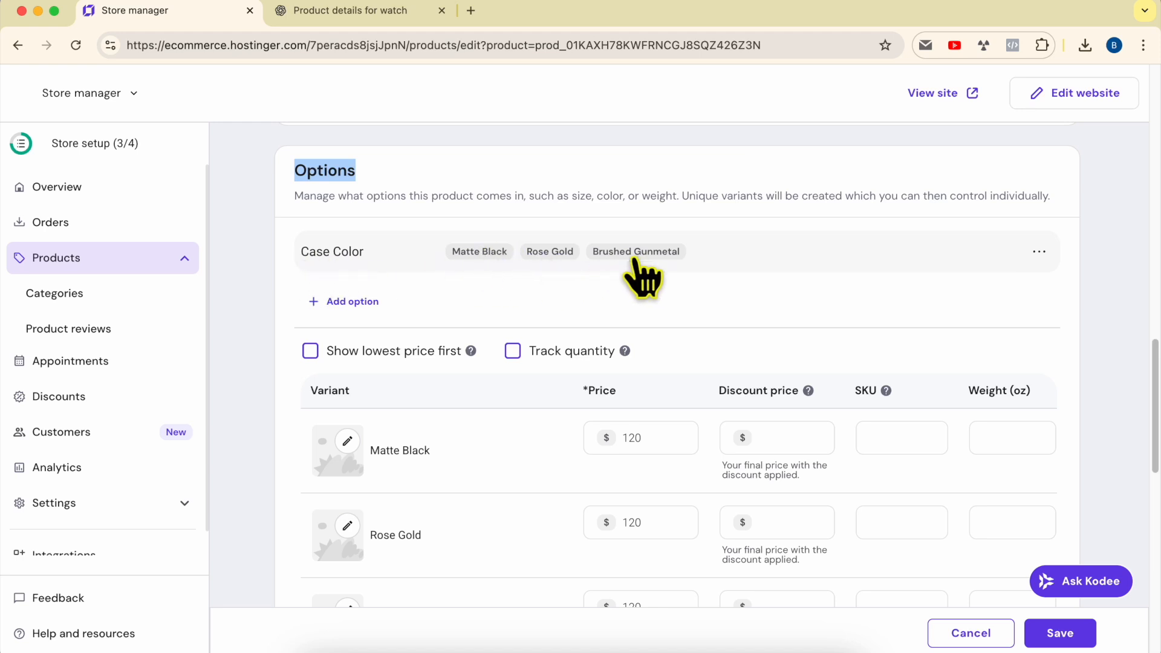
scroll(737, 328, down, 1)
scroll(748, 350, down, 3)
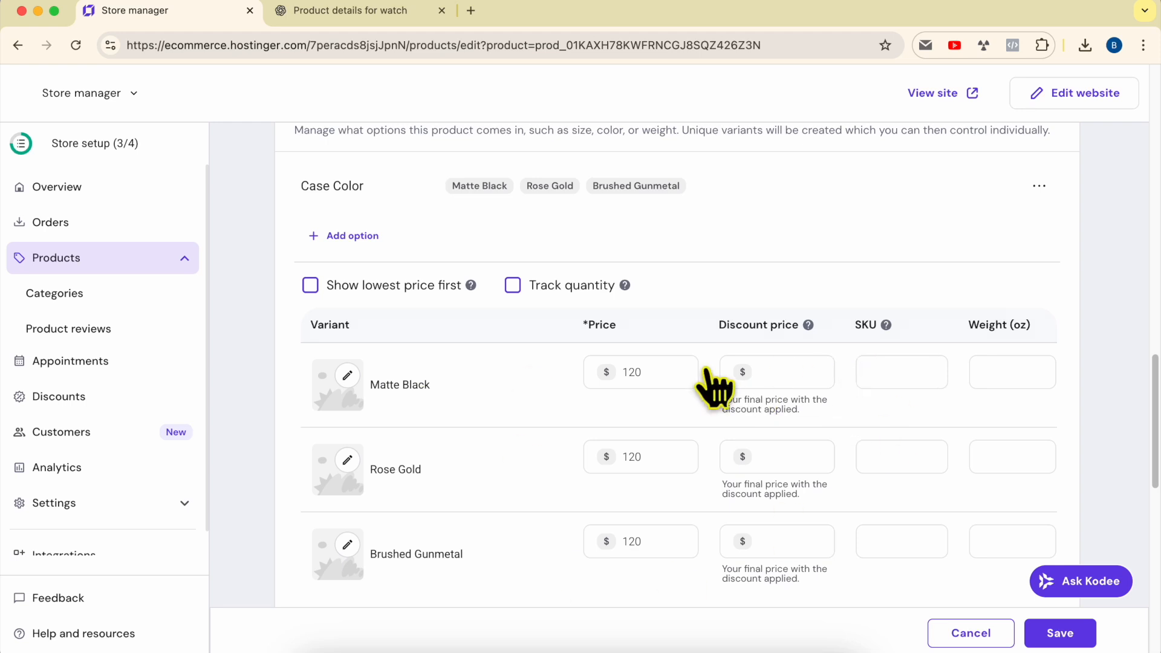
double_click(629, 462)
text(1)
click(655, 534)
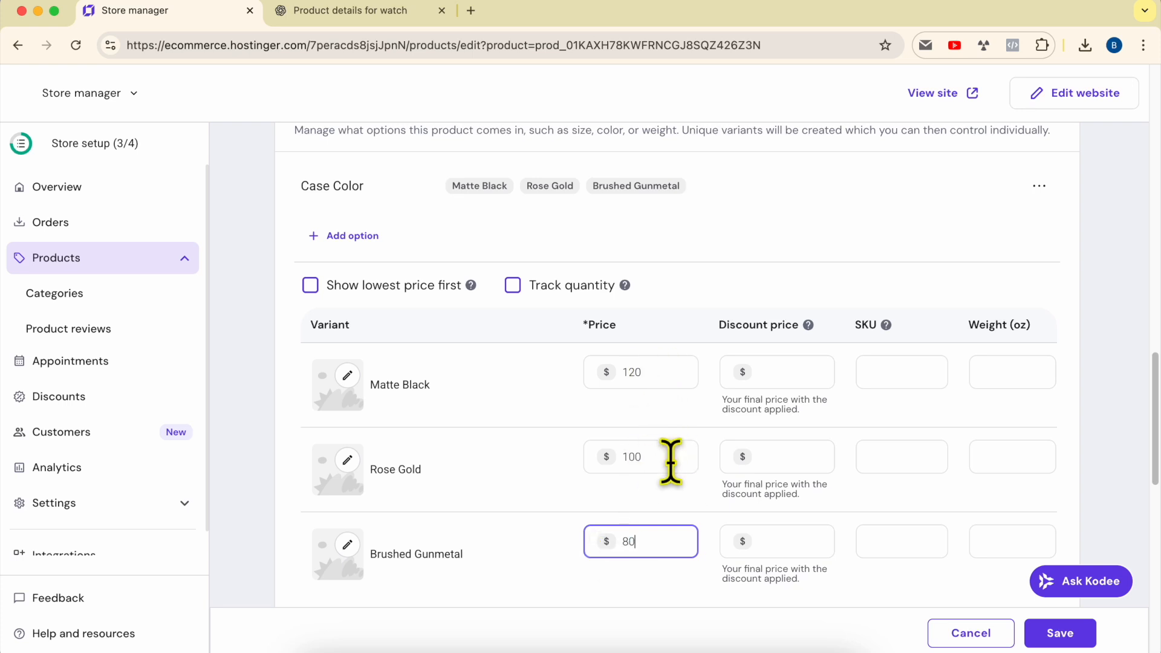
Step: Assign the first product image to the Matte Black variant and the second product image to the Rose Gold variant
click(347, 375)
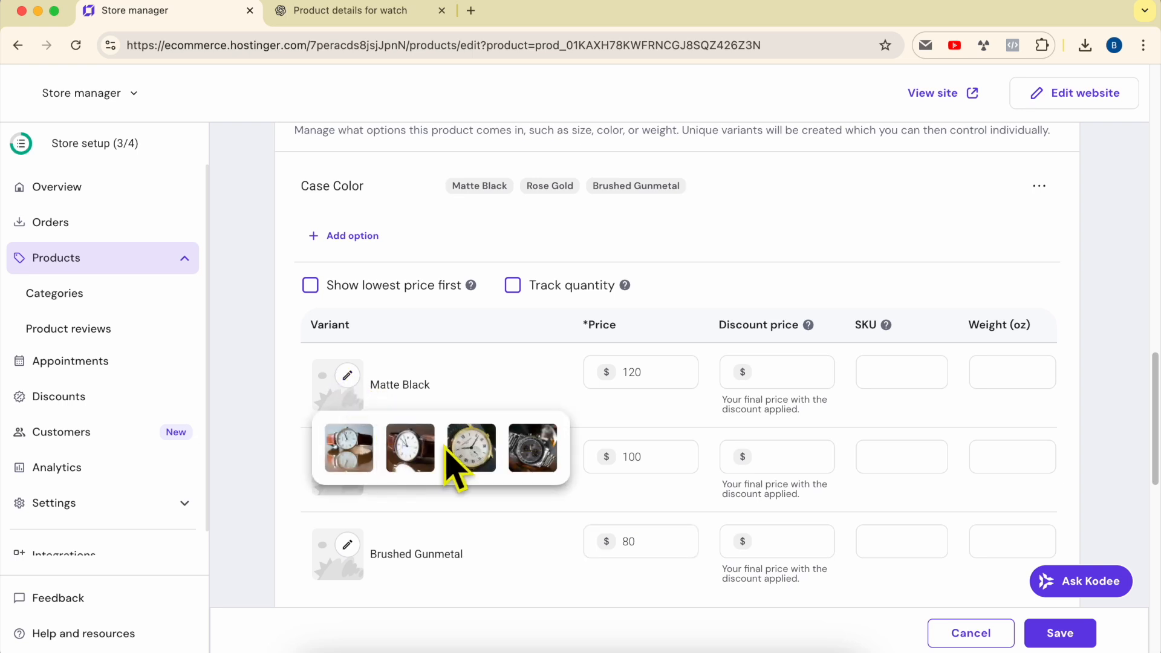
click(363, 459)
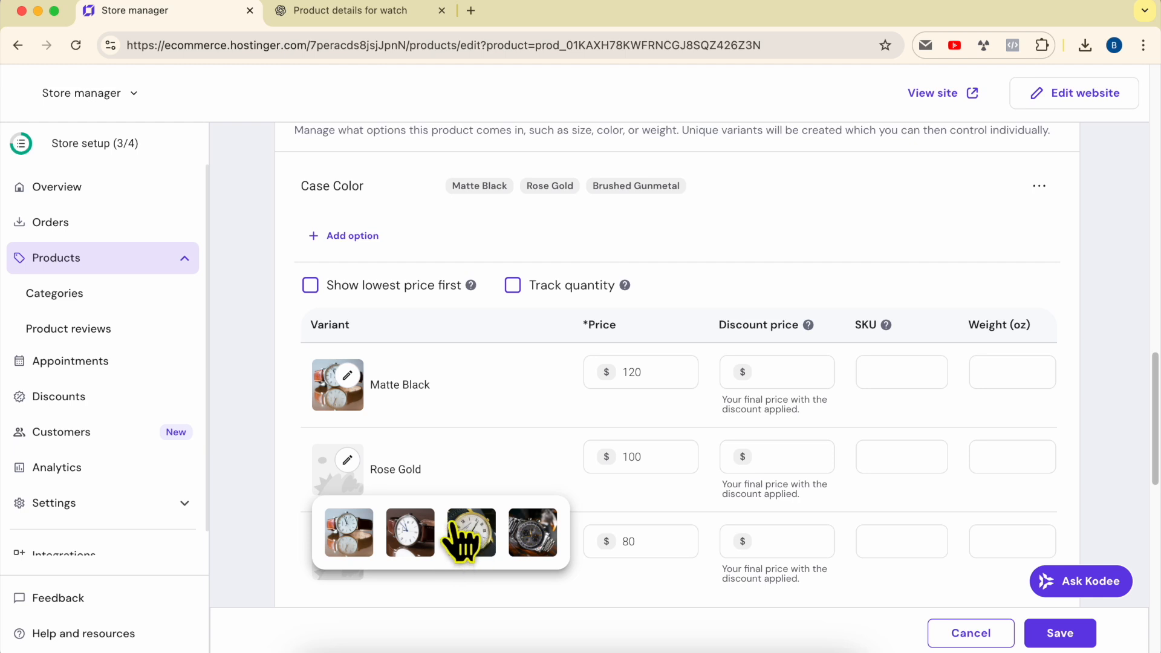
click(411, 535)
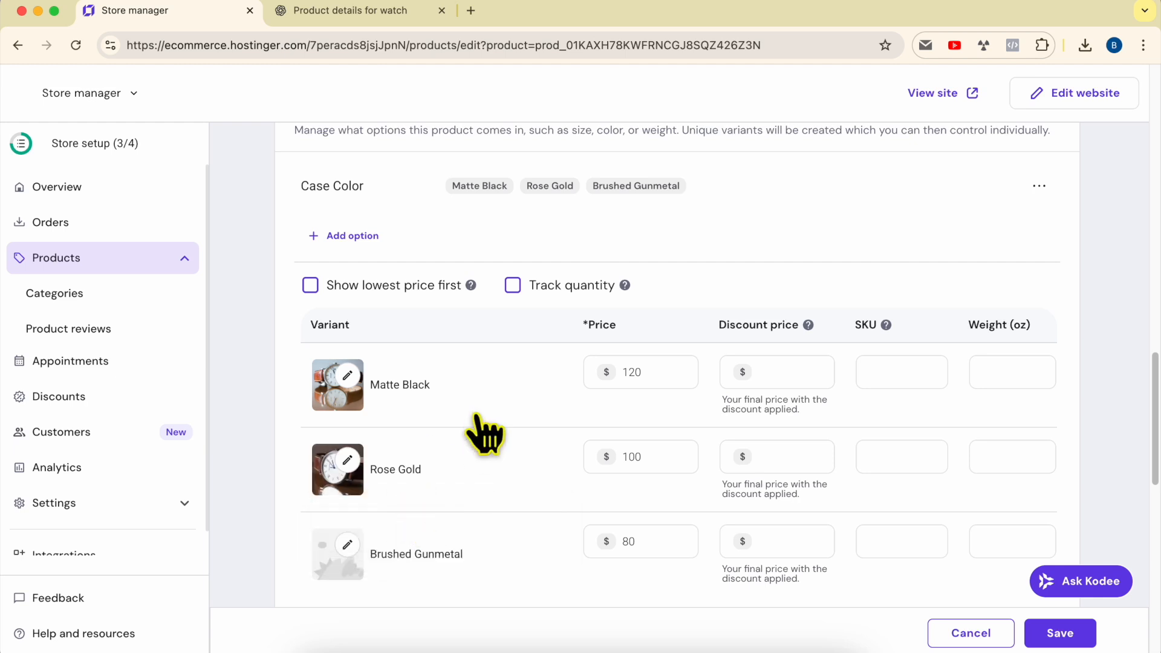
Step: Assign the third product image to the Brushed Gunmetal variant
click(349, 548)
click(459, 501)
Step: Compare the product images in the Product section with the images assigned to the three Case Color variants
scroll(508, 484, up, 15)
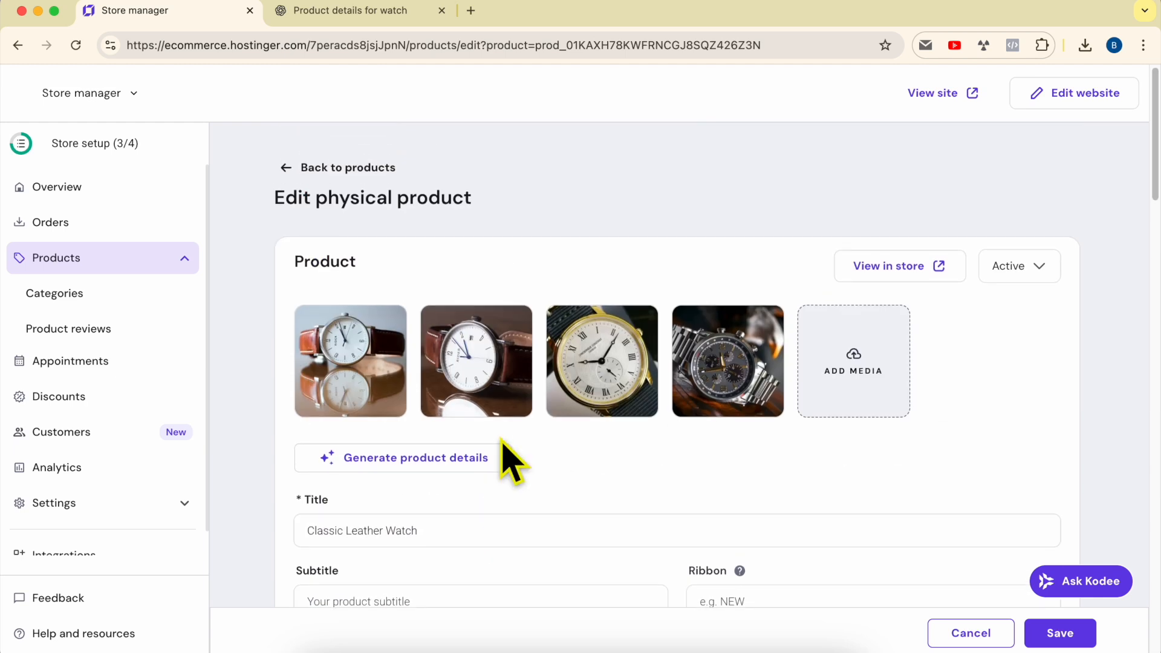
scroll(661, 479, down, 5)
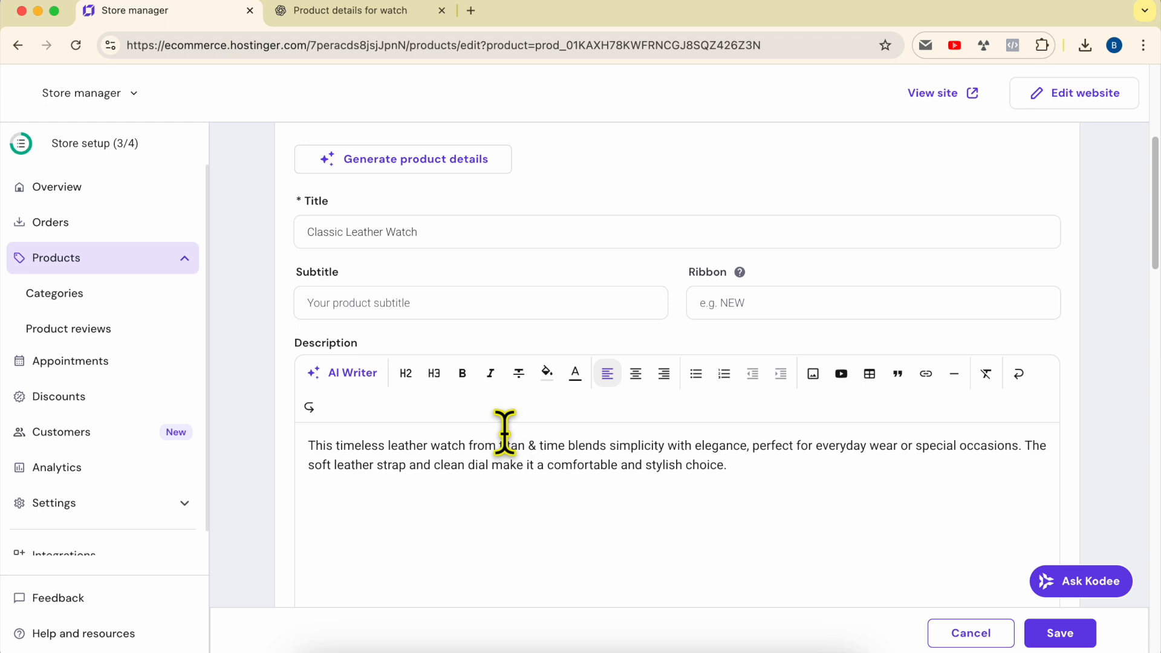
scroll(505, 430, down, 15)
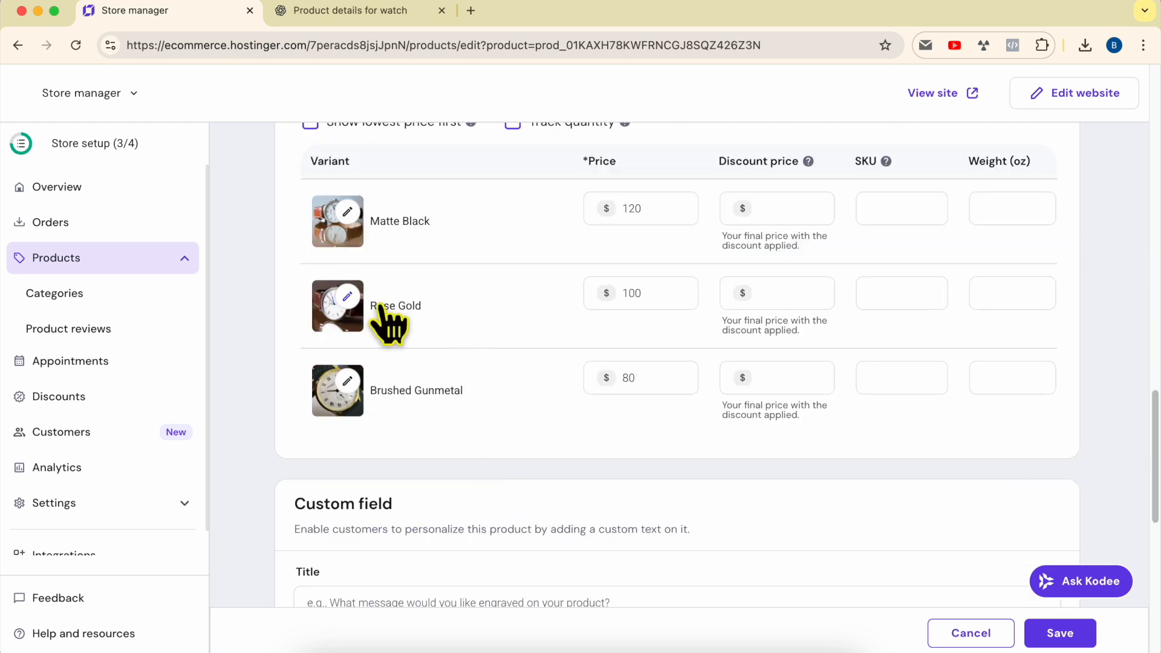
scroll(460, 326, up, 15)
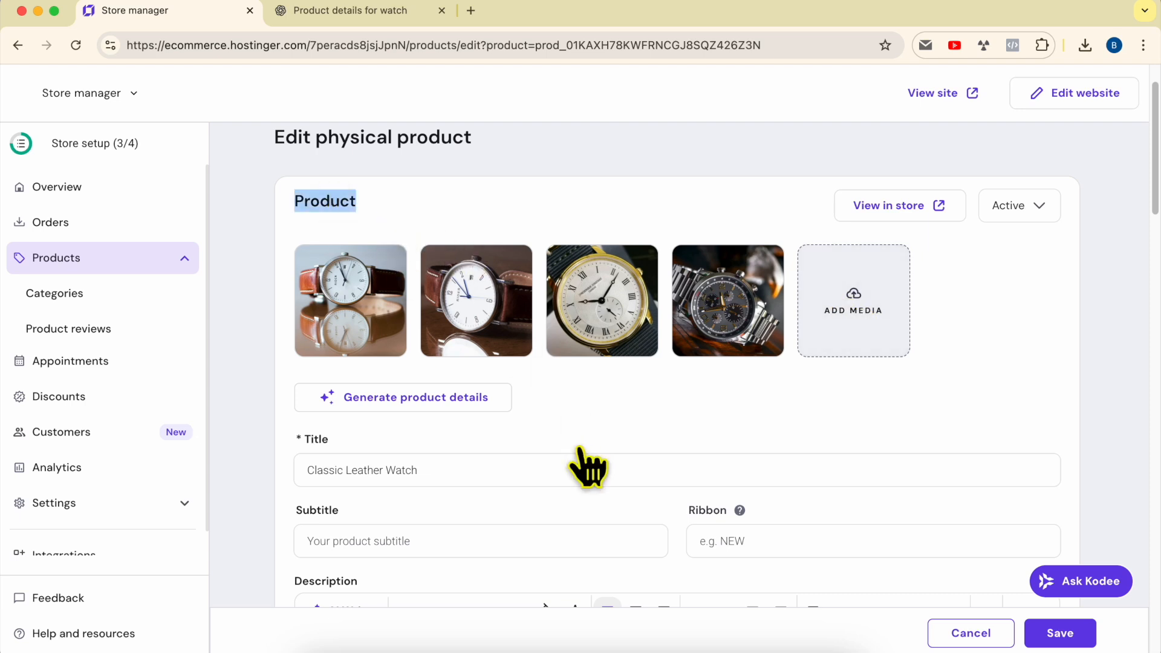
scroll(510, 472, down, 10)
scroll(502, 465, down, 8)
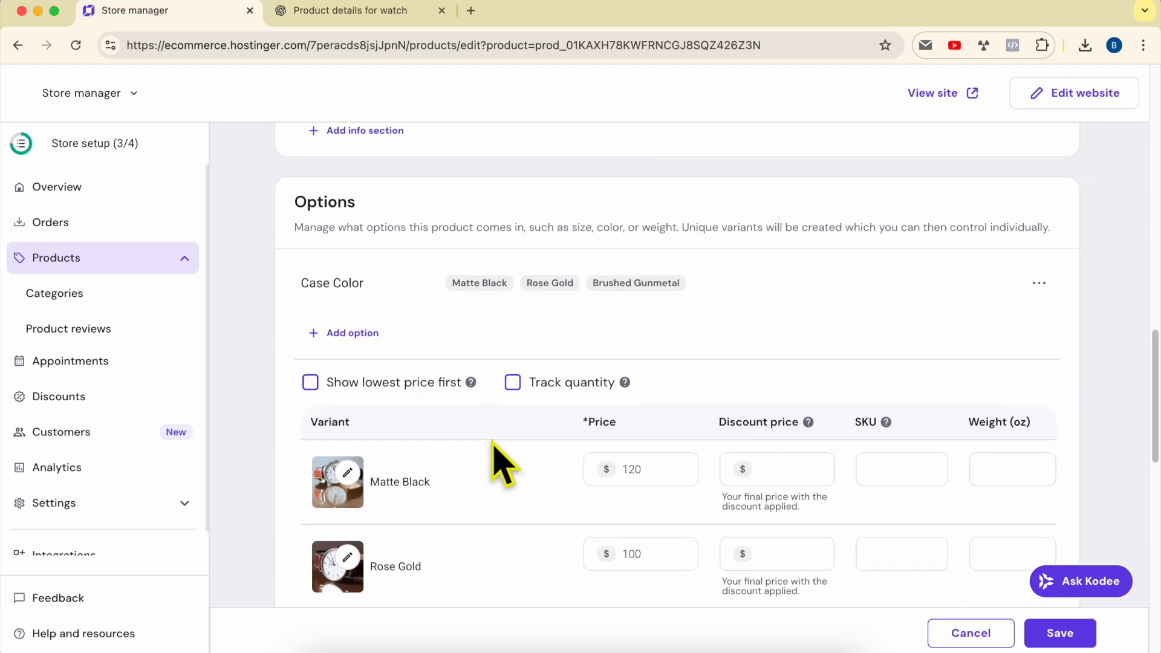
scroll(450, 450, up, 1)
scroll(450, 451, up, 3)
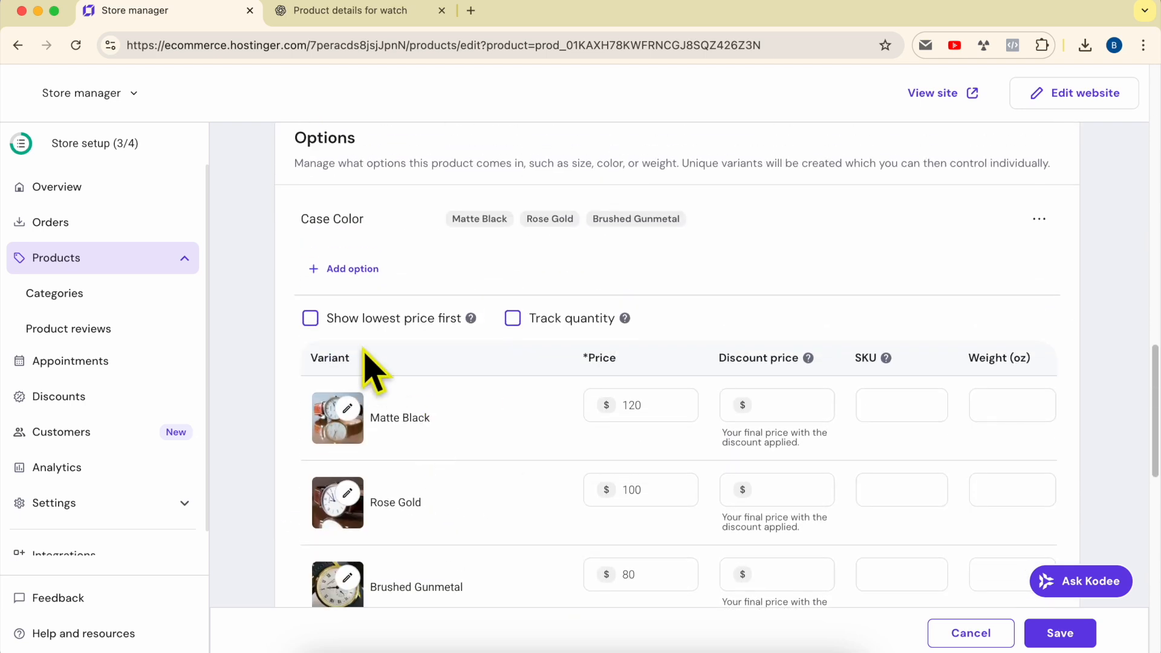
Step: Start a second product option and name it "Case Size", copied from the case size heading in the ChatGPT conversation
click(351, 281)
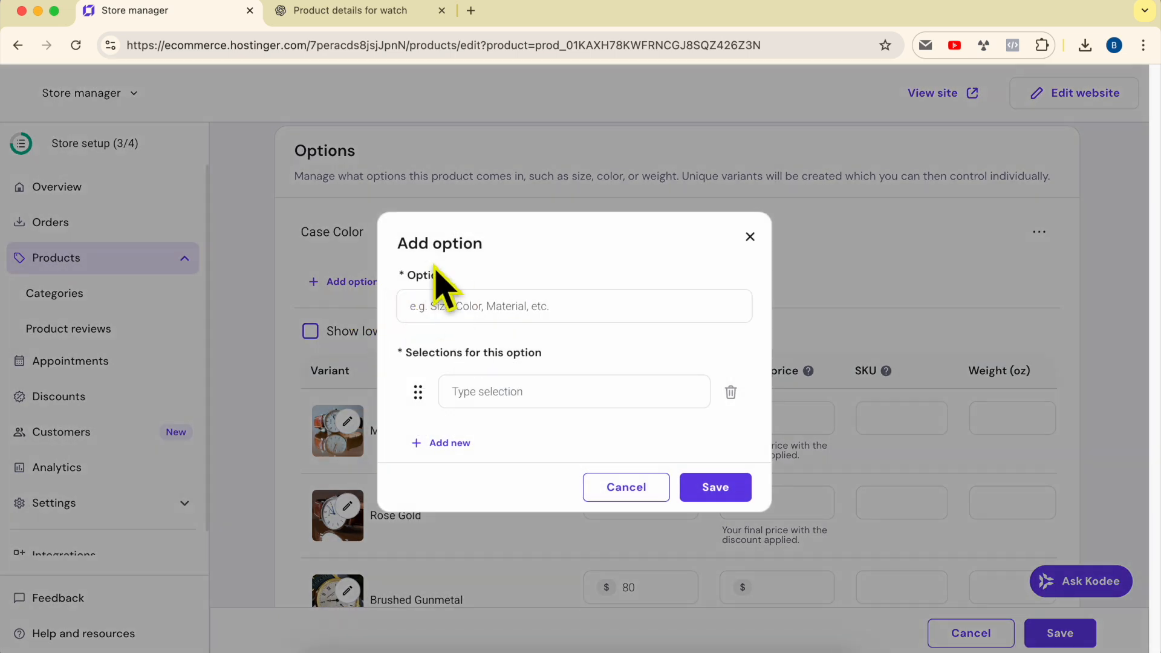
click(342, 11)
scroll(593, 457, down, 5)
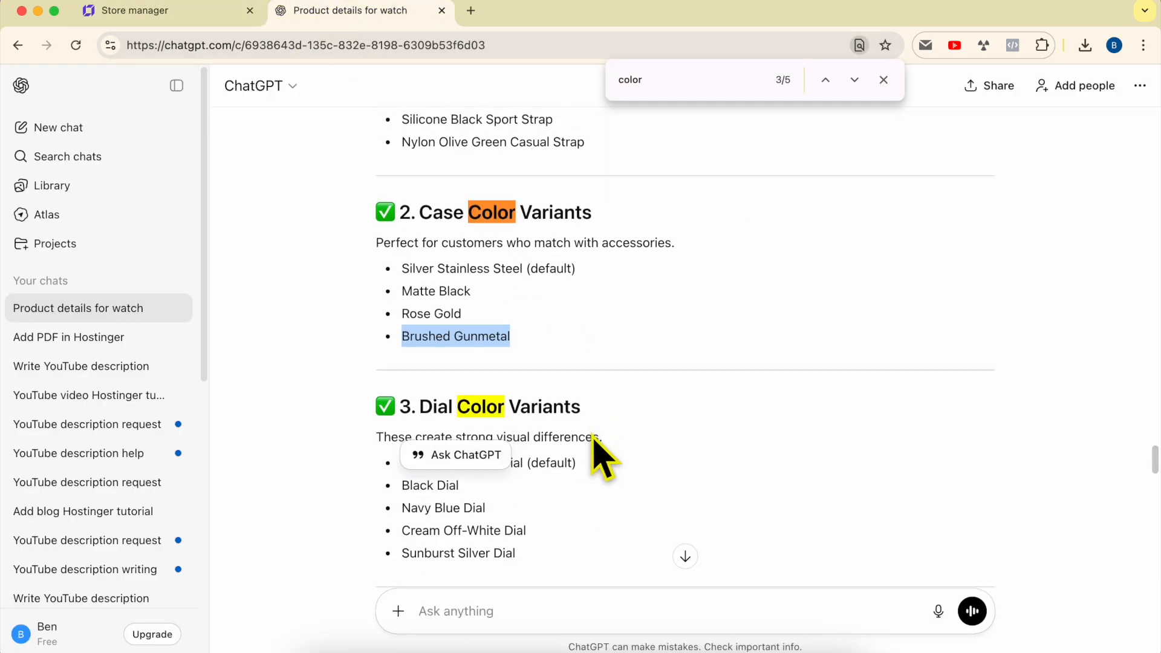
scroll(596, 451, down, 4)
scroll(593, 448, down, 4)
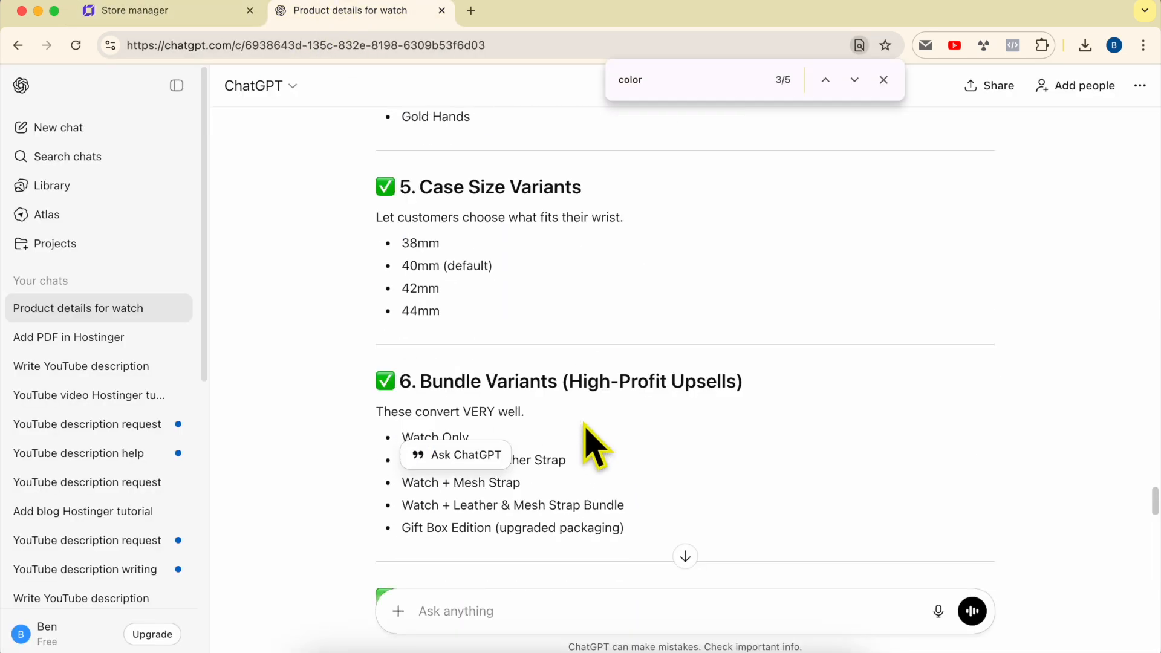
drag(420, 188, 496, 189)
key(super+c)
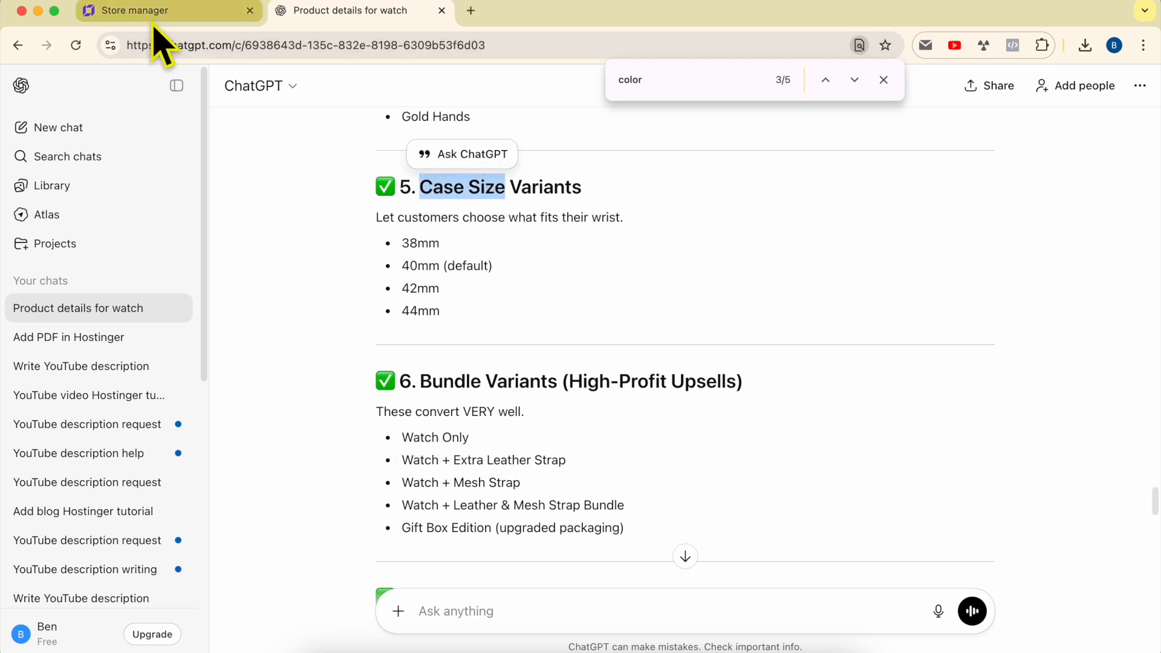
click(154, 13)
click(461, 306)
key(super+v)
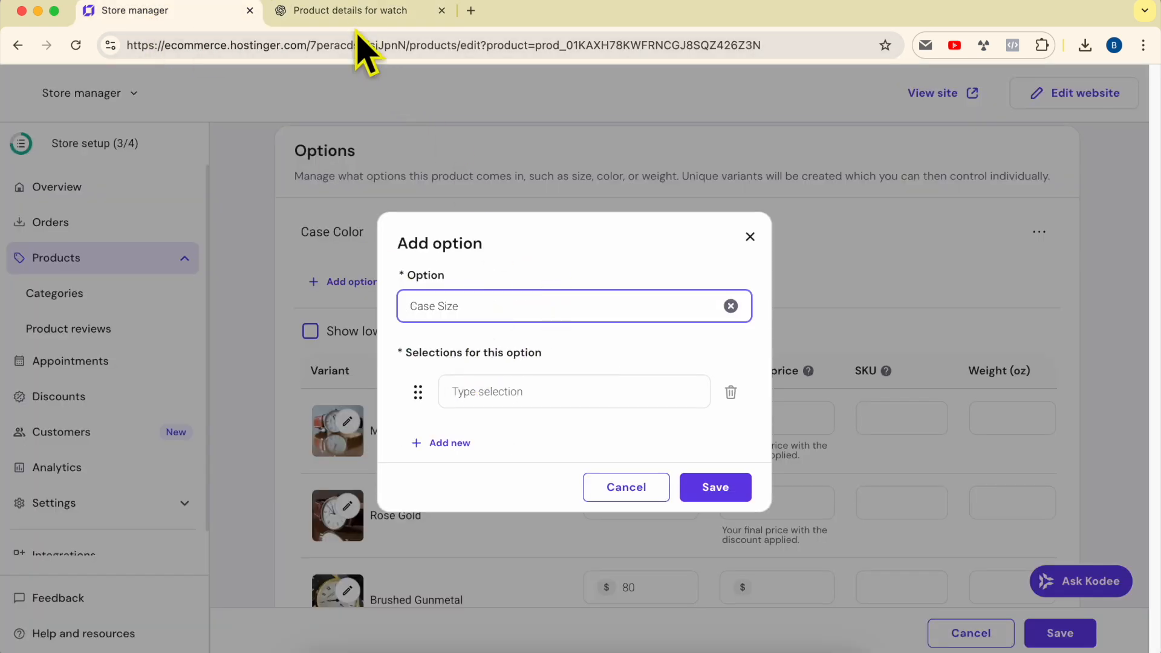
Step: Copy "38mm" from the ChatGPT list and enter it as the first selection of the Case Size option
click(363, 12)
double_click(427, 244)
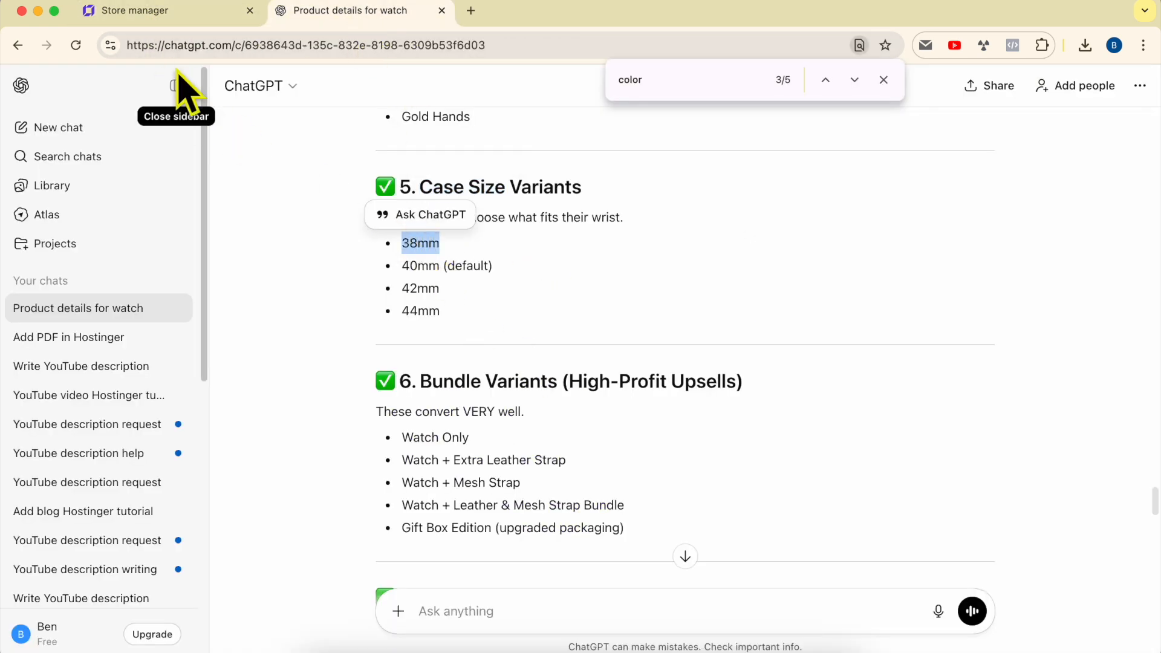
key(super+c)
click(154, 13)
click(478, 391)
key(super+v)
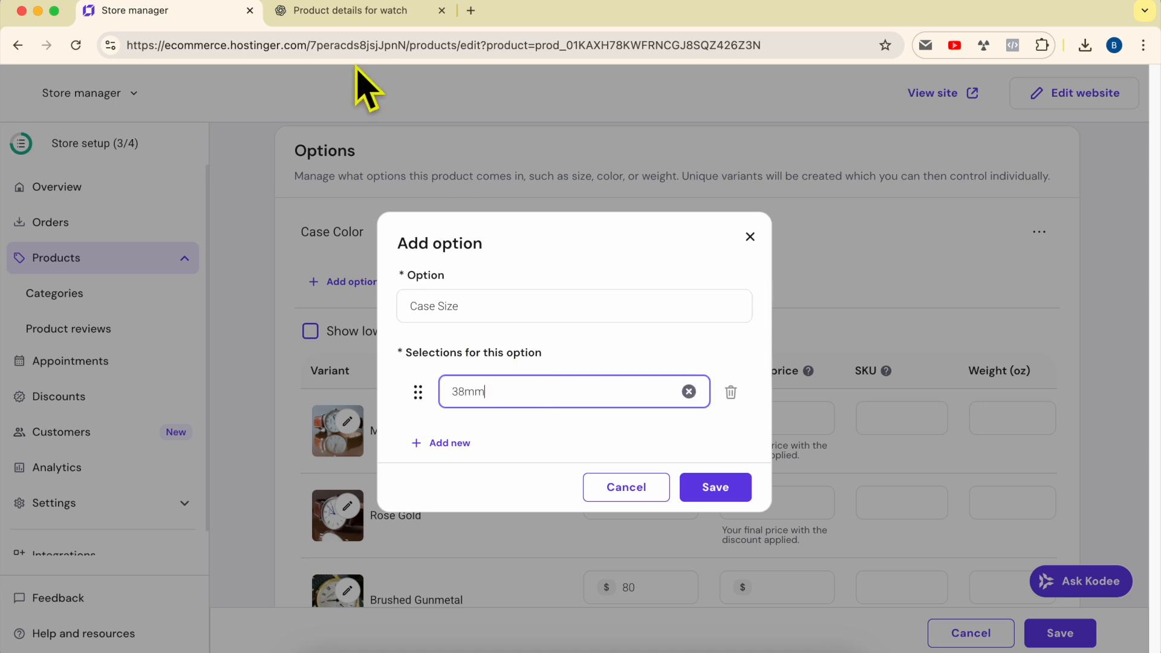
Step: Copy "42mm" from the ChatGPT list and add it as the second selection of the Case Size option
click(342, 12)
double_click(420, 287)
key(super+c)
click(155, 10)
click(459, 444)
click(500, 420)
key(super+v)
Step: Copy "40mm (default)" from the ChatGPT list as a Case Size selection placed above 38mm and 42mm, and save the option
click(363, 12)
triple_click(522, 269)
key(super+c)
click(236, 12)
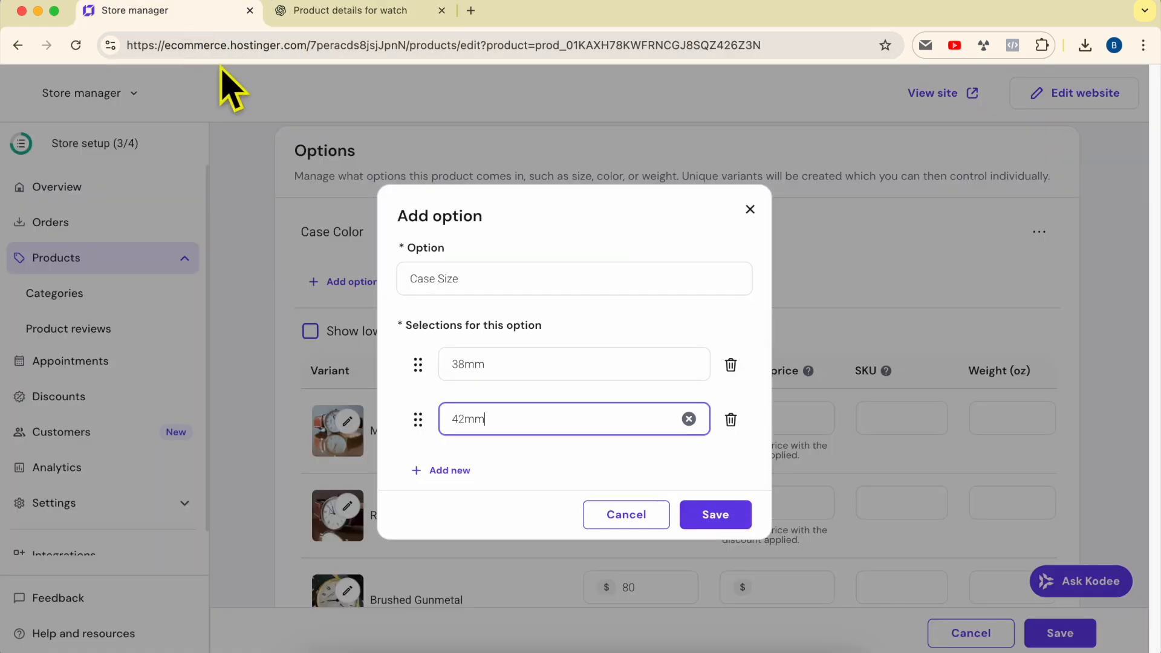
click(451, 471)
click(493, 446)
key(super+v)
drag(417, 447, 416, 340)
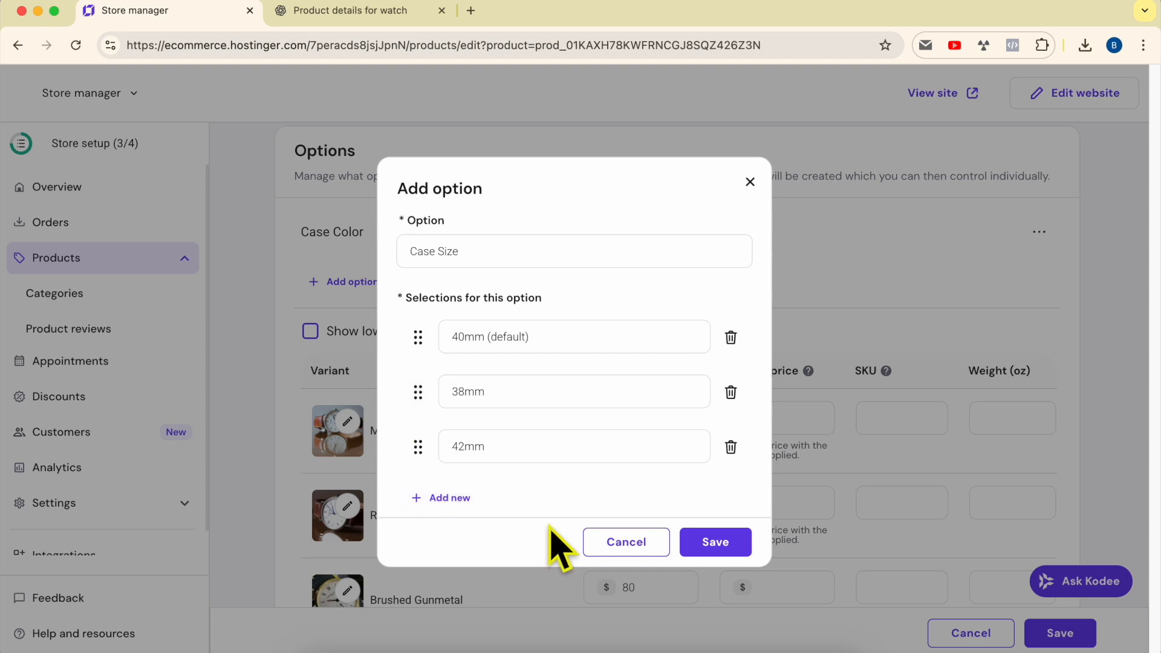
click(715, 541)
Step: Review the variants combining case color and case size, and view the selections of the Case Size option
scroll(591, 479, down, 3)
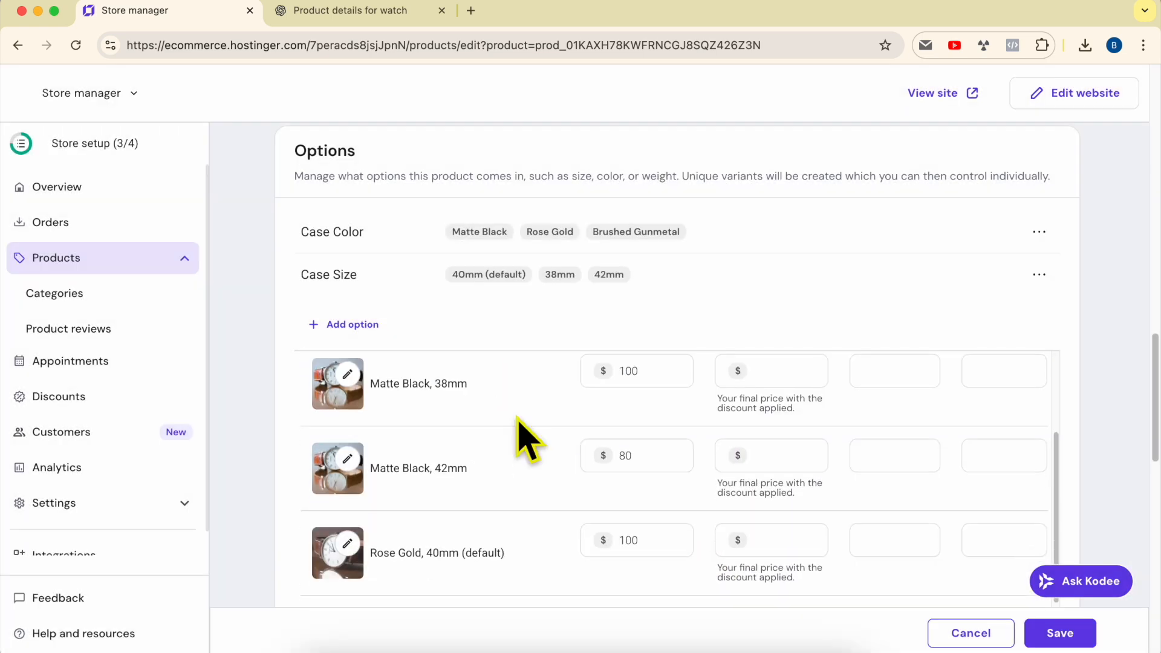
scroll(272, 438, down, 2)
scroll(277, 432, down, 3)
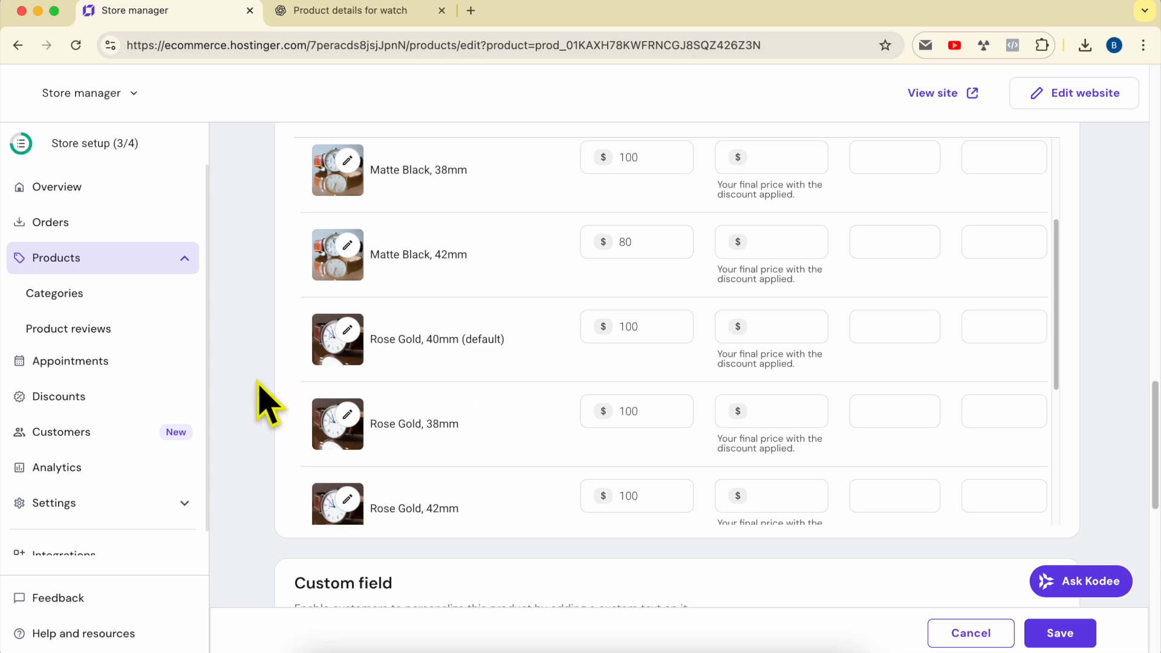
scroll(259, 401, up, 3)
scroll(284, 399, up, 1)
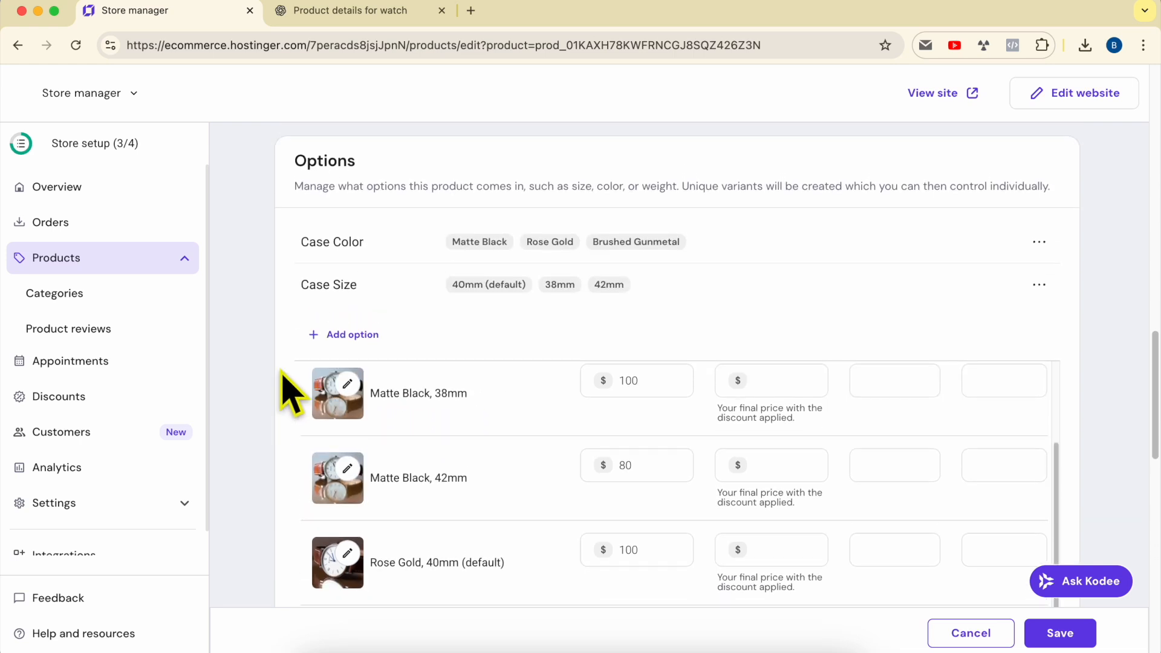
click(475, 293)
click(750, 181)
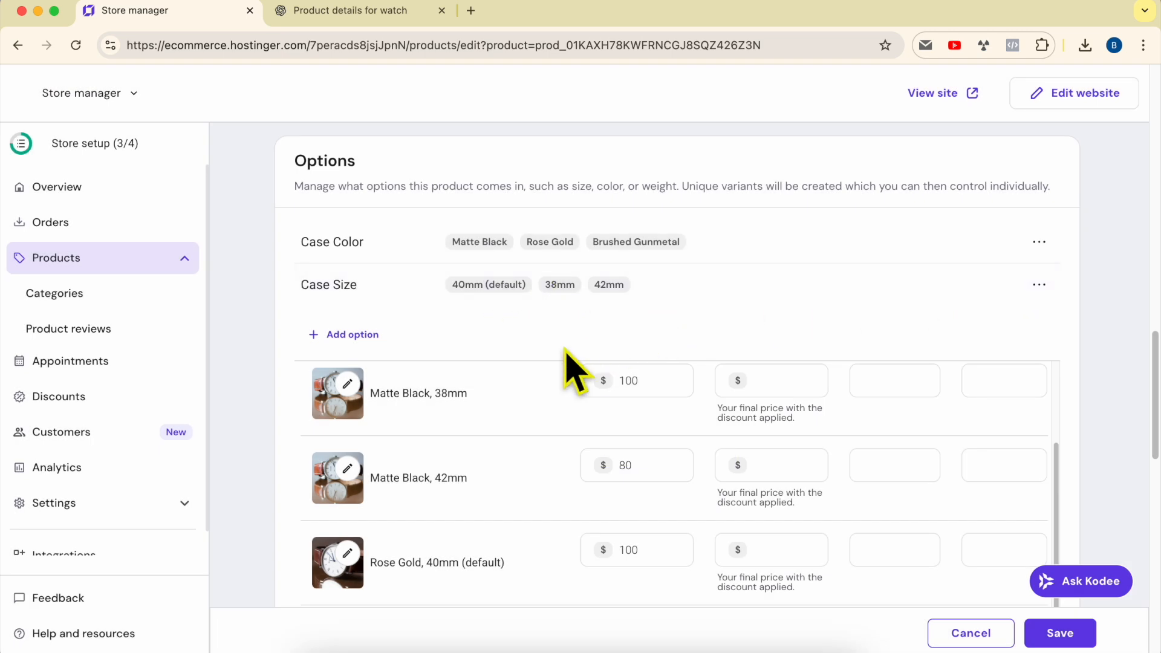
scroll(435, 380, down, 2)
scroll(333, 402, down, 5)
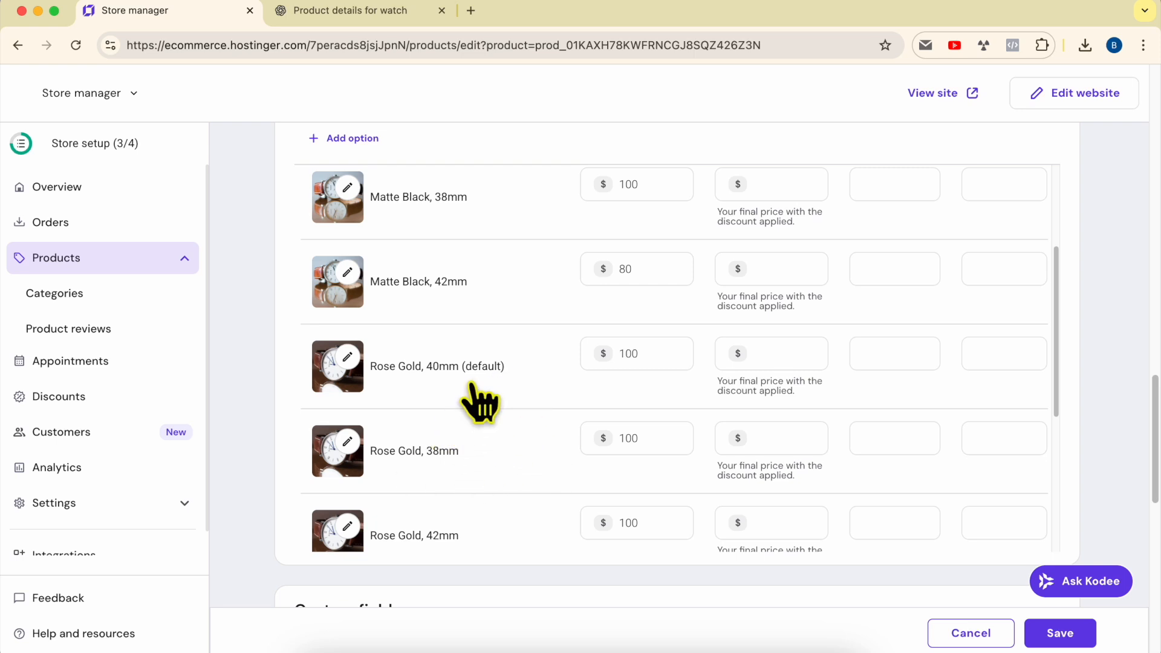
Step: Set the price of the Rose Gold, 38mm variant to $50 and of the Rose Gold, 42mm variant to $20
click(647, 354)
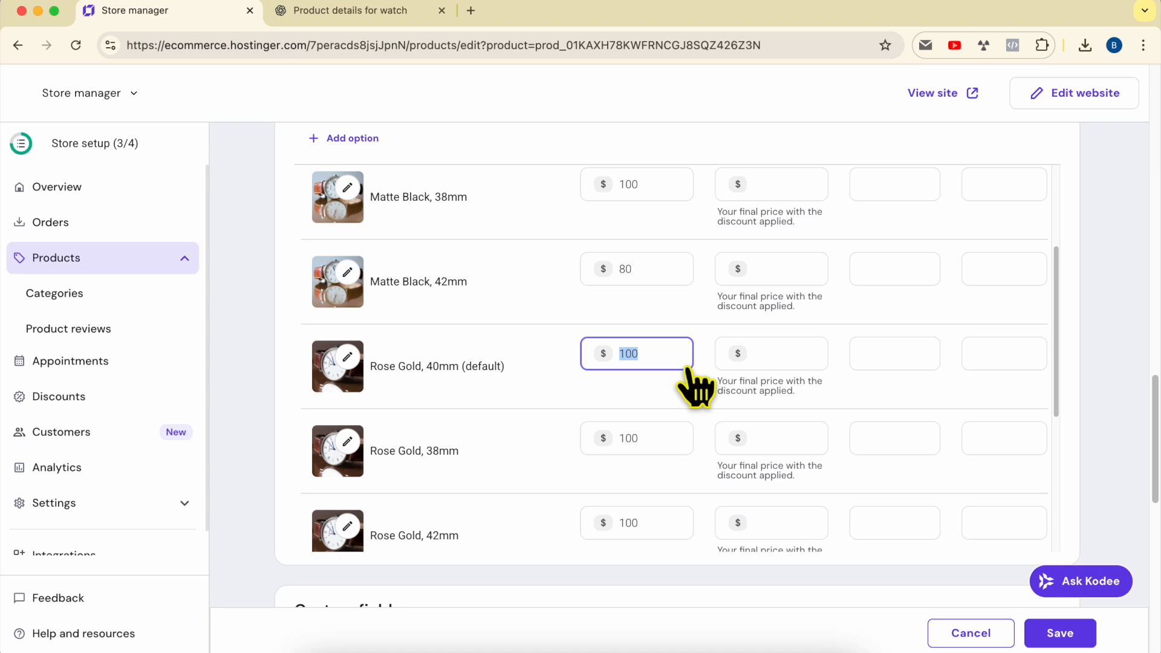
click(651, 440)
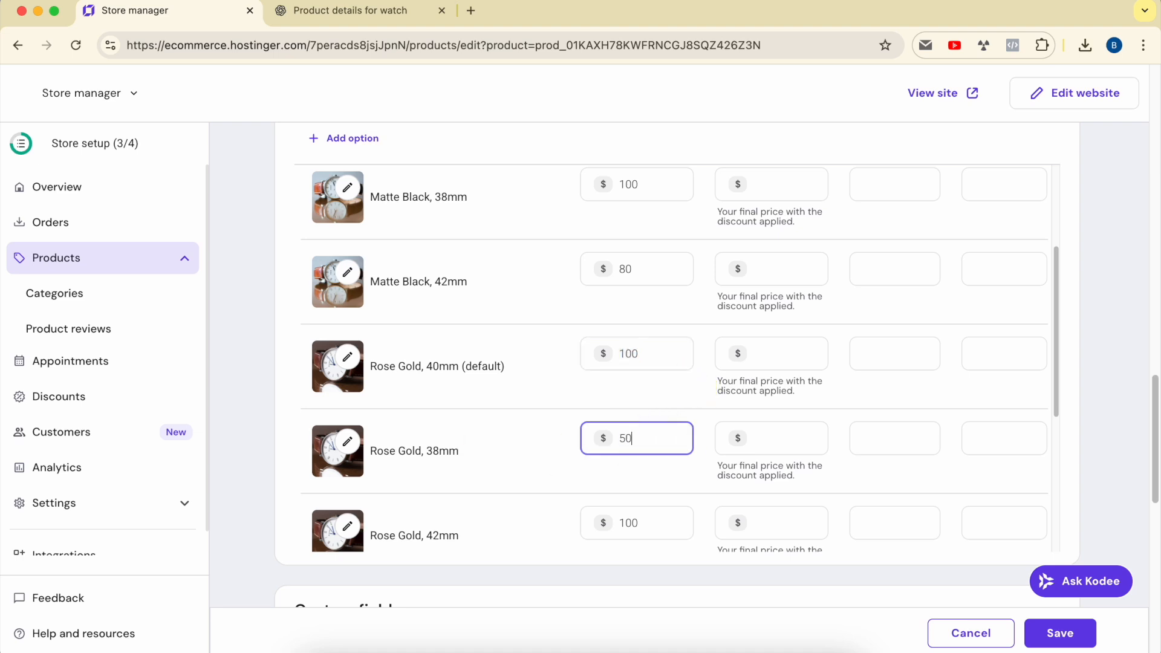
click(643, 522)
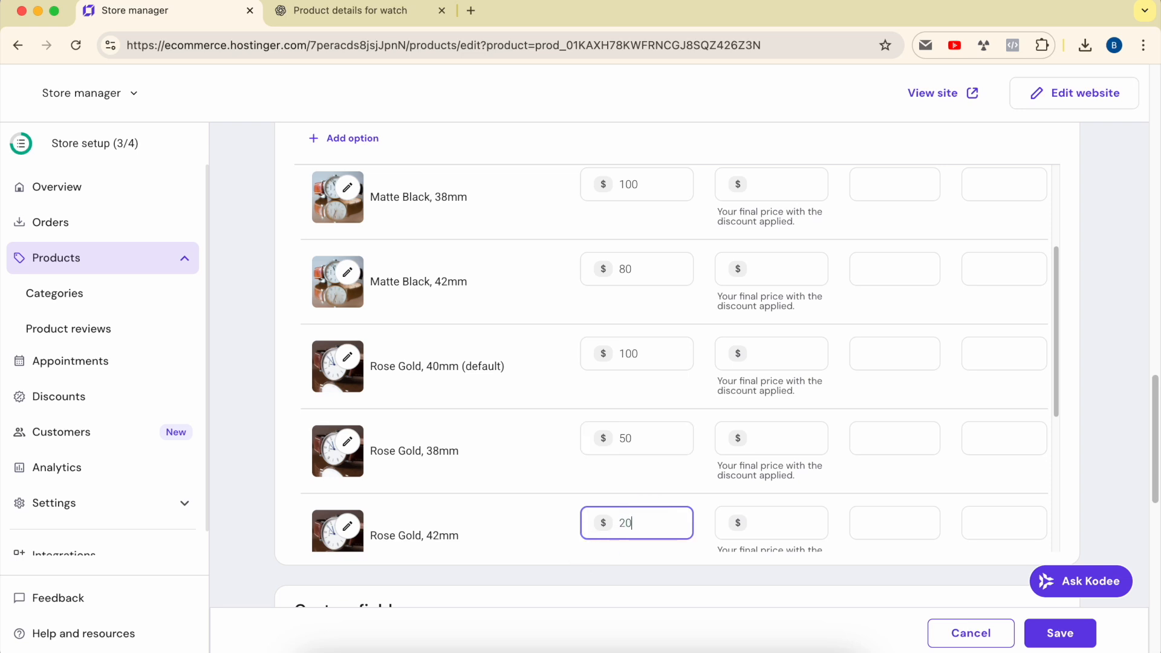
Step: Assign the fourth product image to Rose Gold 40mm (default), the third to Rose Gold 38mm and the second to Rose Gold 42mm
click(348, 358)
click(493, 430)
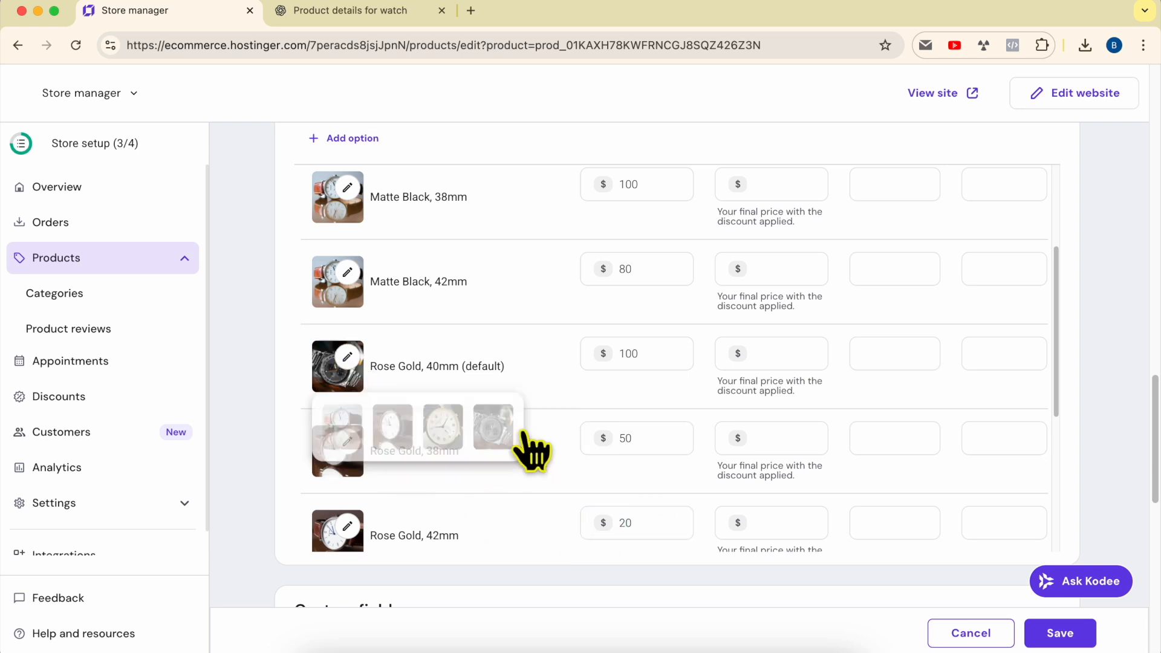
click(349, 444)
click(472, 515)
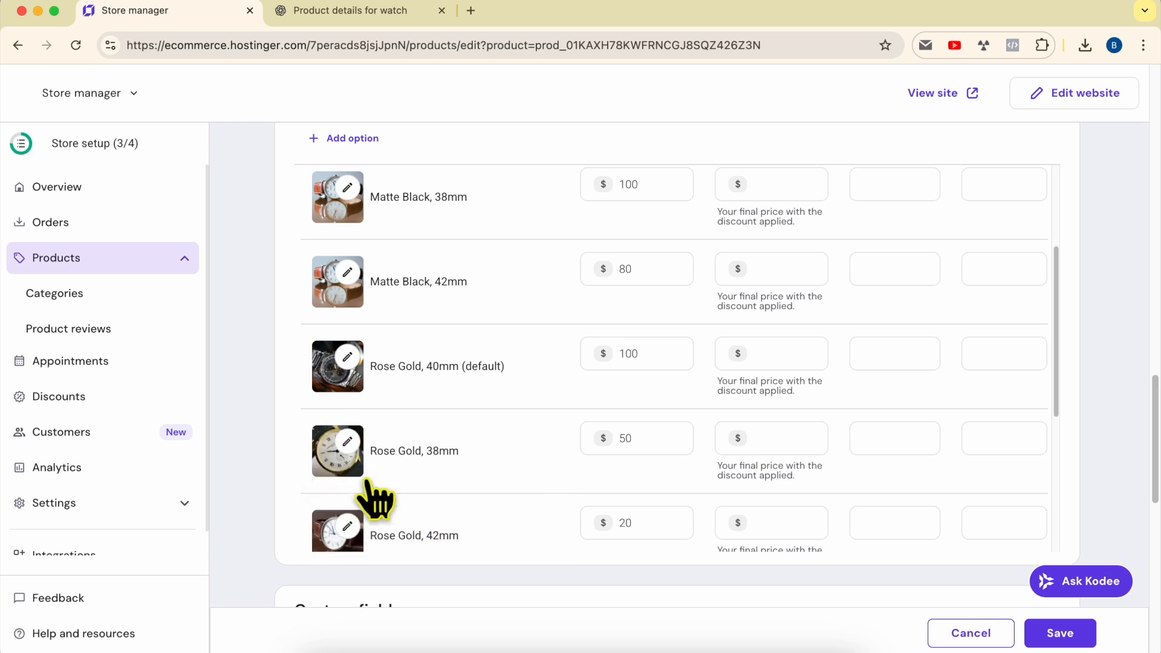
click(348, 526)
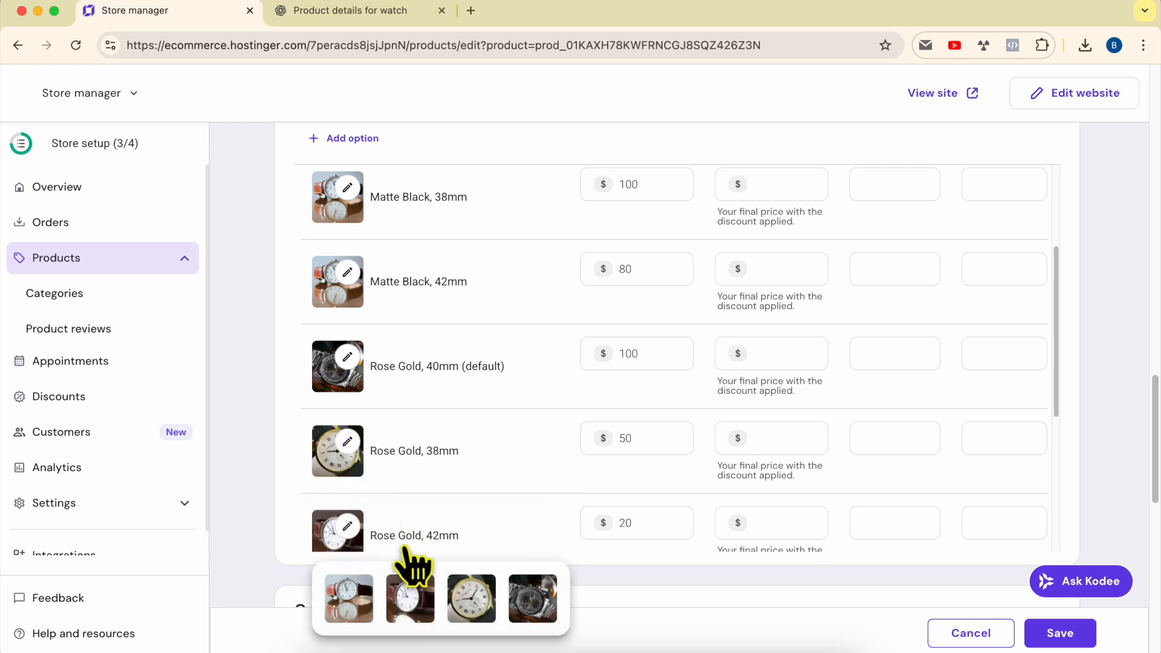
click(402, 608)
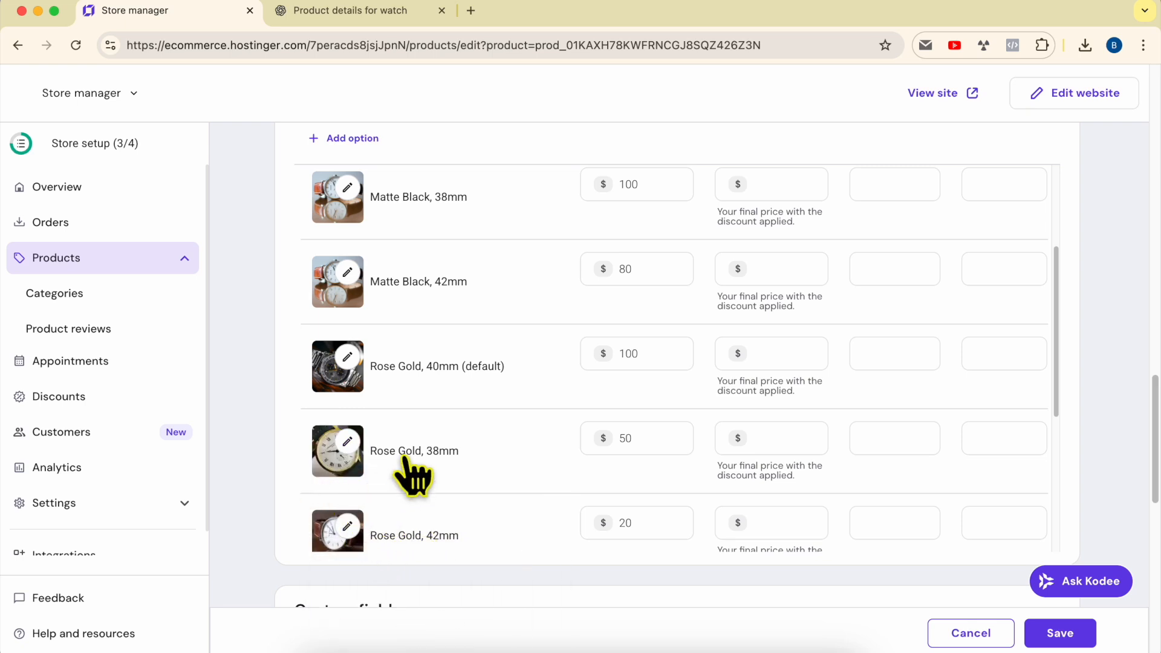
Step: Review the images and prices of all the color and size variants against the Case Color and Case Size selections
scroll(550, 484, down, 3)
scroll(558, 499, down, 3)
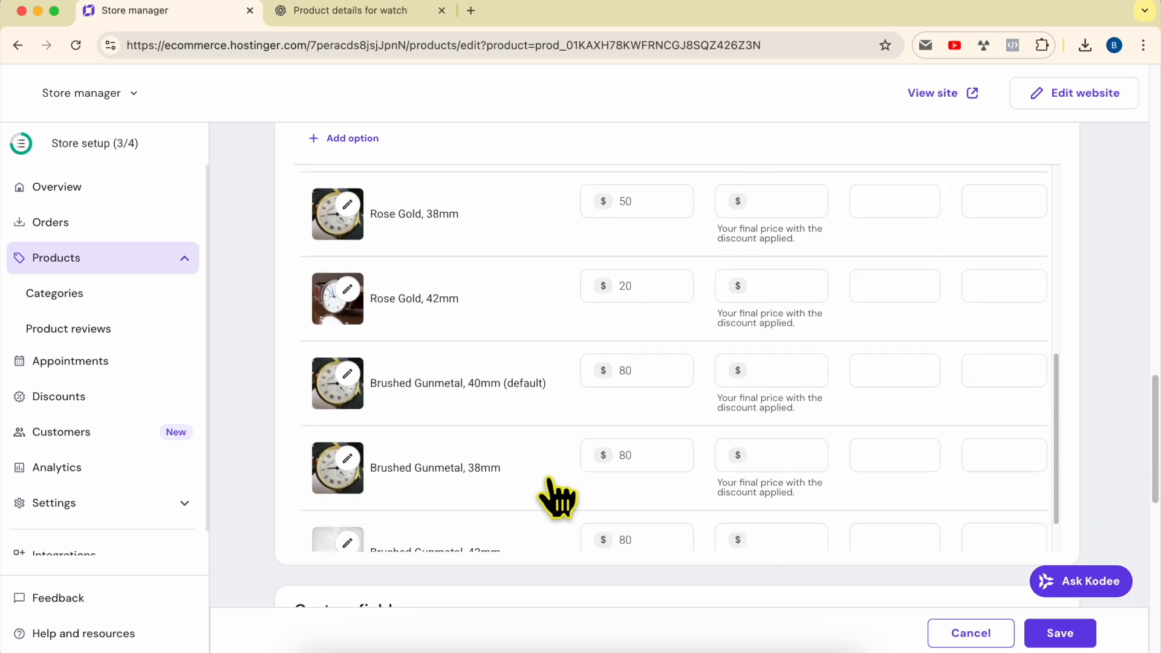
scroll(543, 502, up, 7)
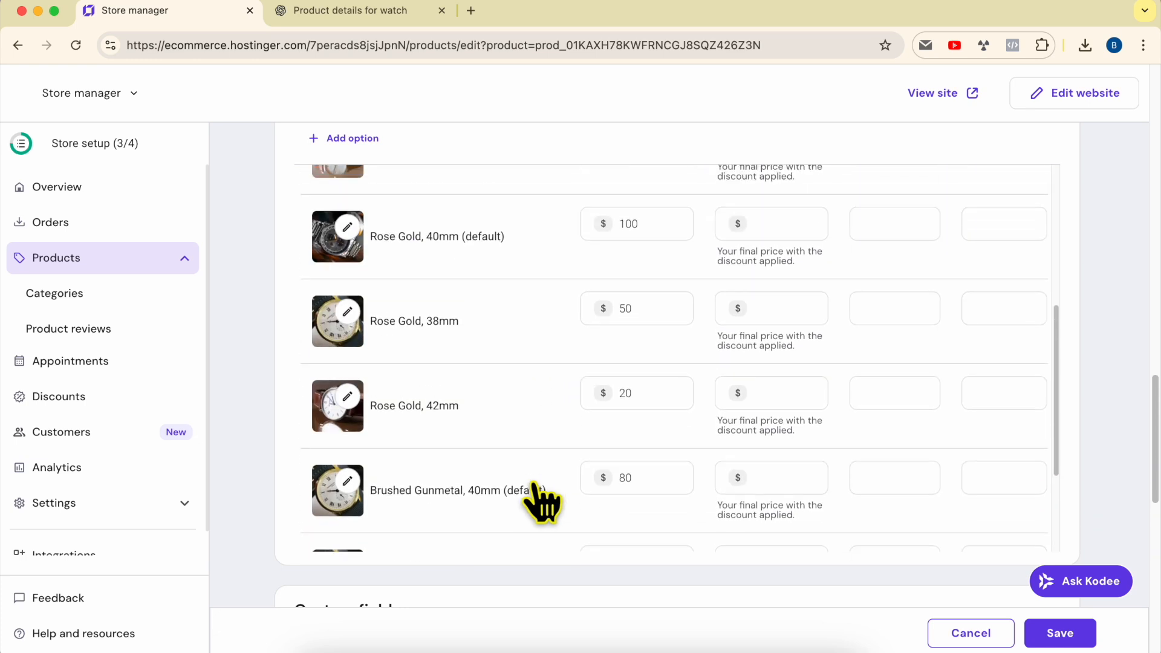
scroll(542, 502, up, 2)
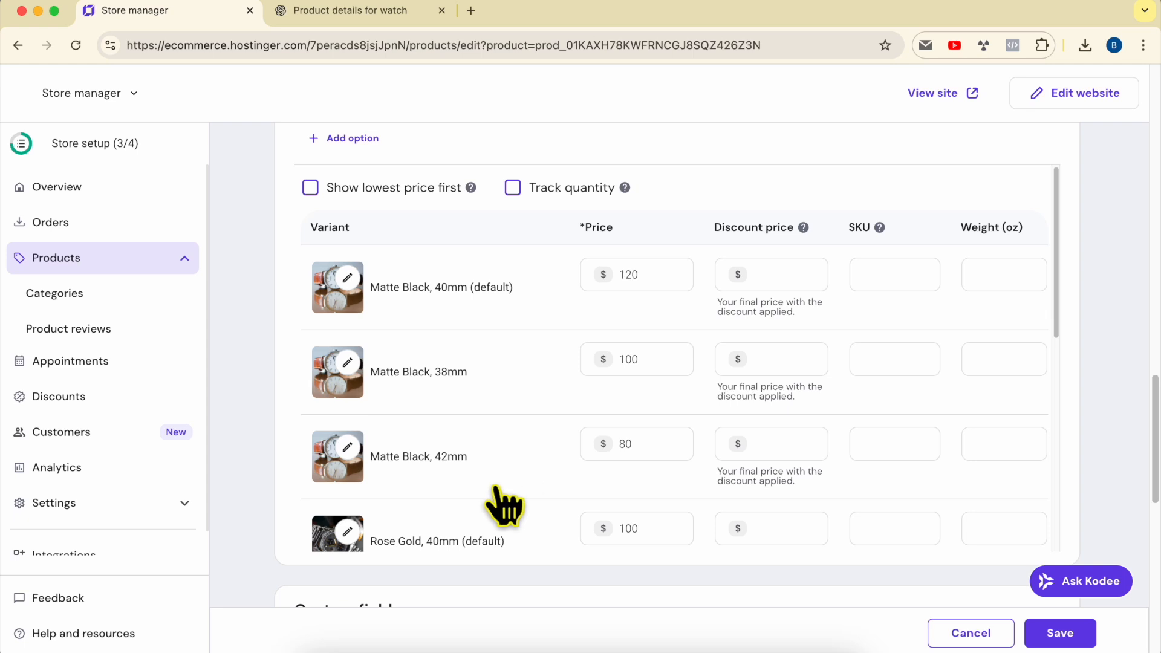
scroll(275, 478, up, 3)
scroll(276, 456, up, 2)
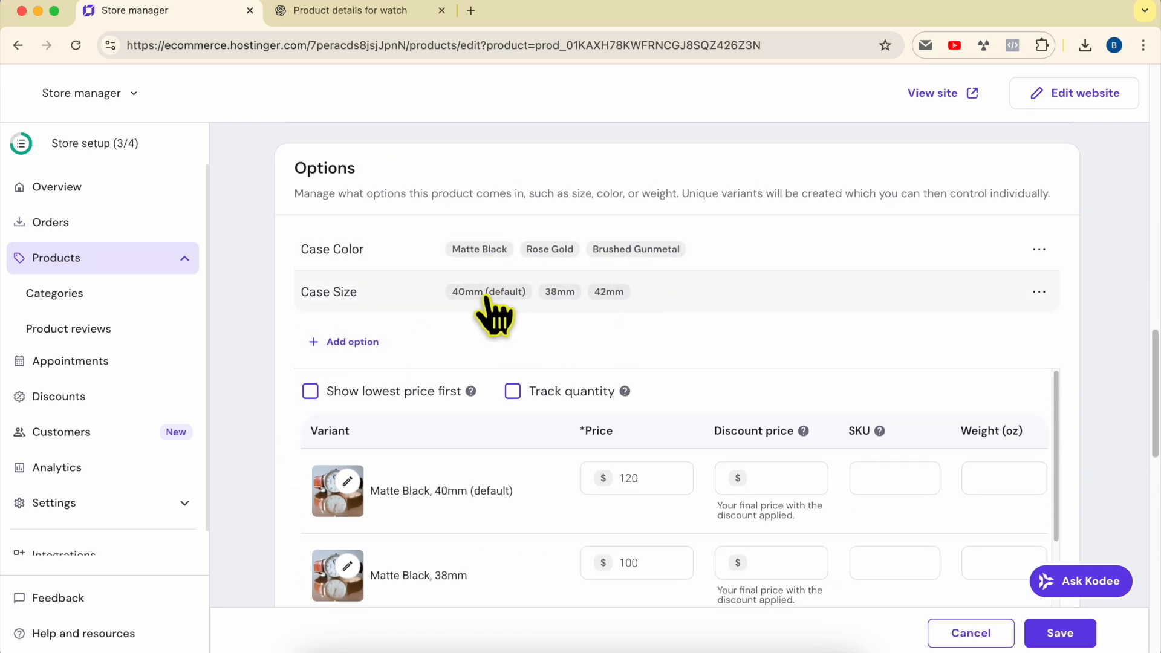
scroll(306, 423, down, 3)
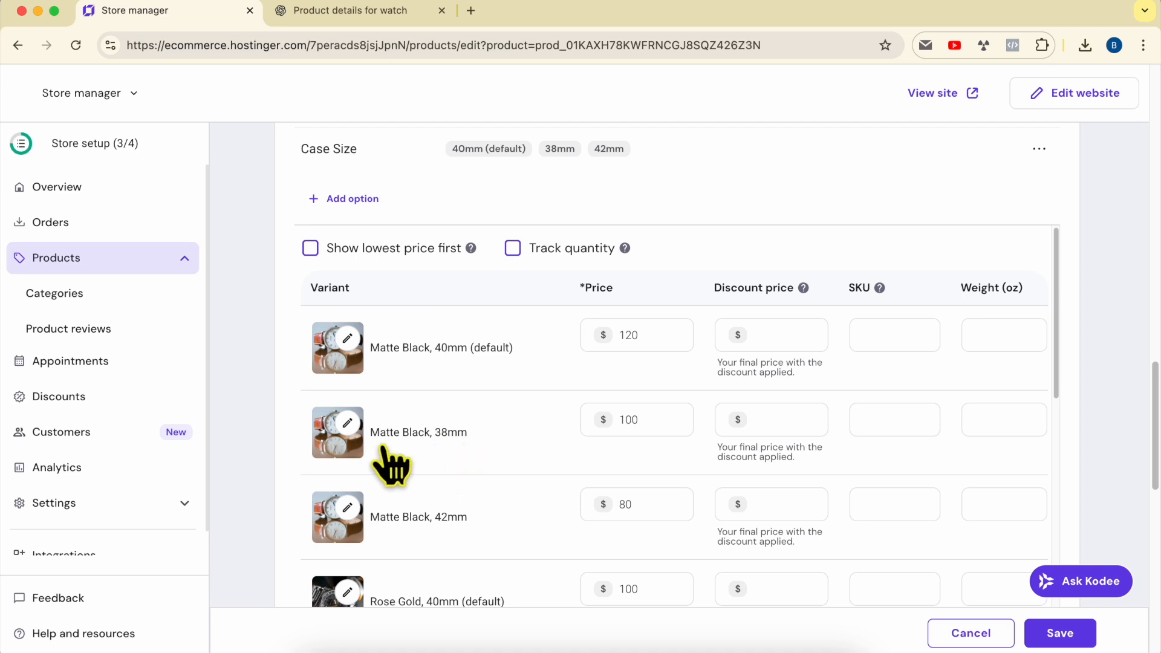
scroll(287, 417, up, 3)
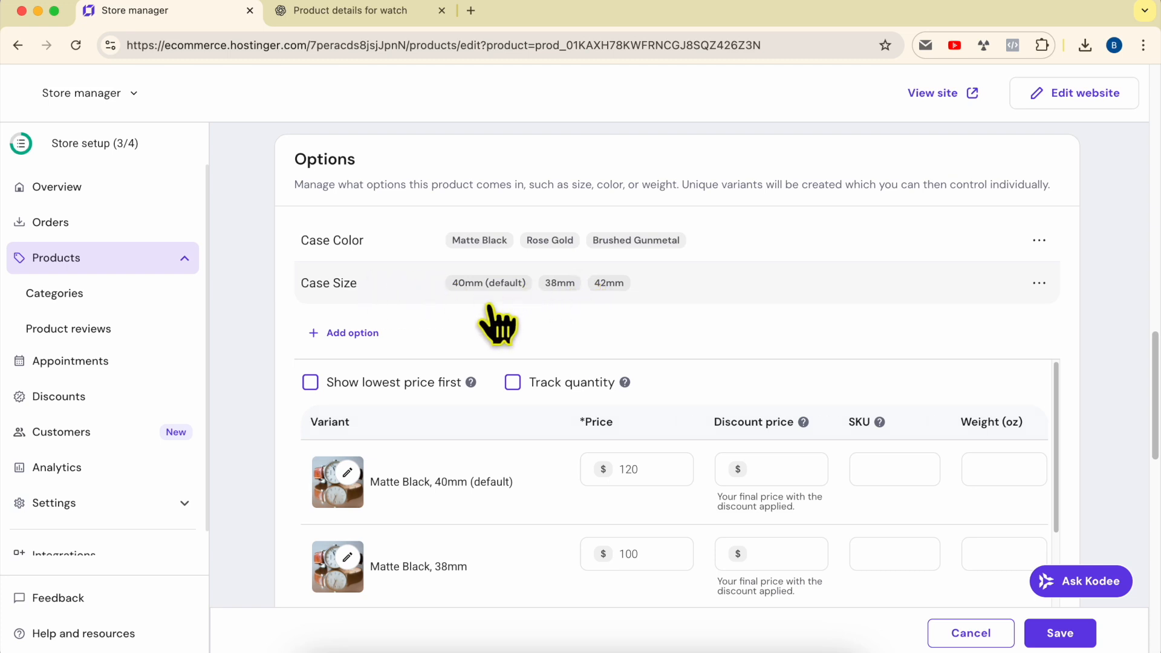
scroll(311, 387, down, 8)
scroll(310, 423, down, 6)
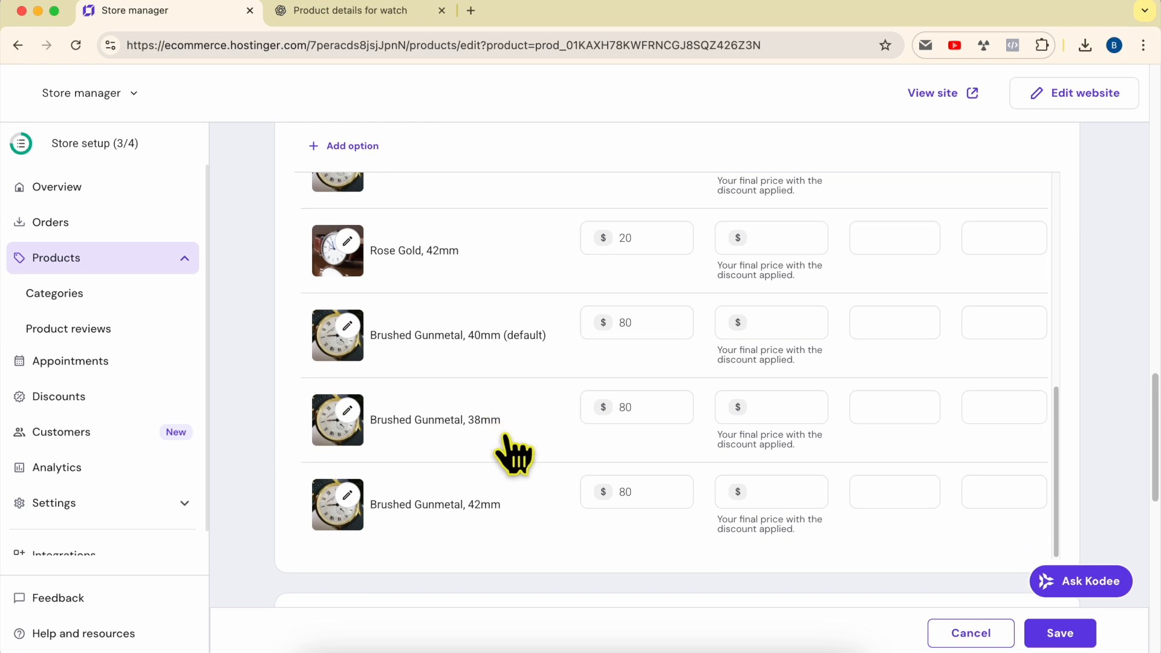
mouse_move(1055, 430)
mouse_down()
mouse_move(1057, 337)
mouse_move(1058, 448)
mouse_up()
drag(297, 327, 641, 516)
scroll(1011, 488, up, 8)
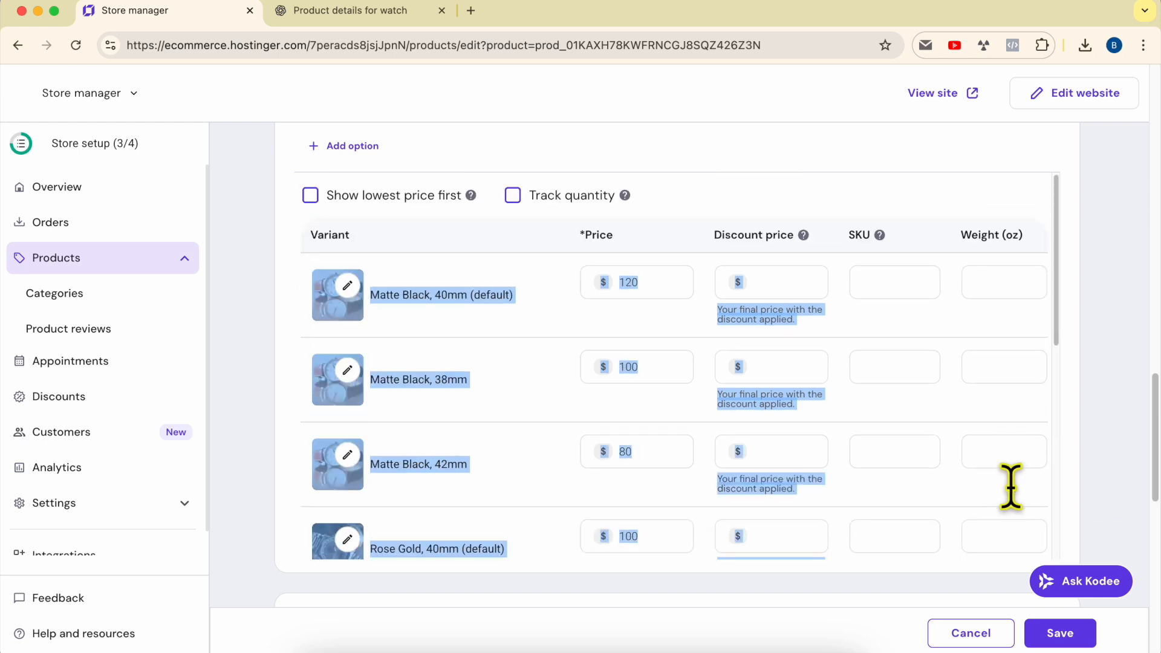
Step: Assign the second product image to the Matte Black, 40mm (default) variant
click(1017, 235)
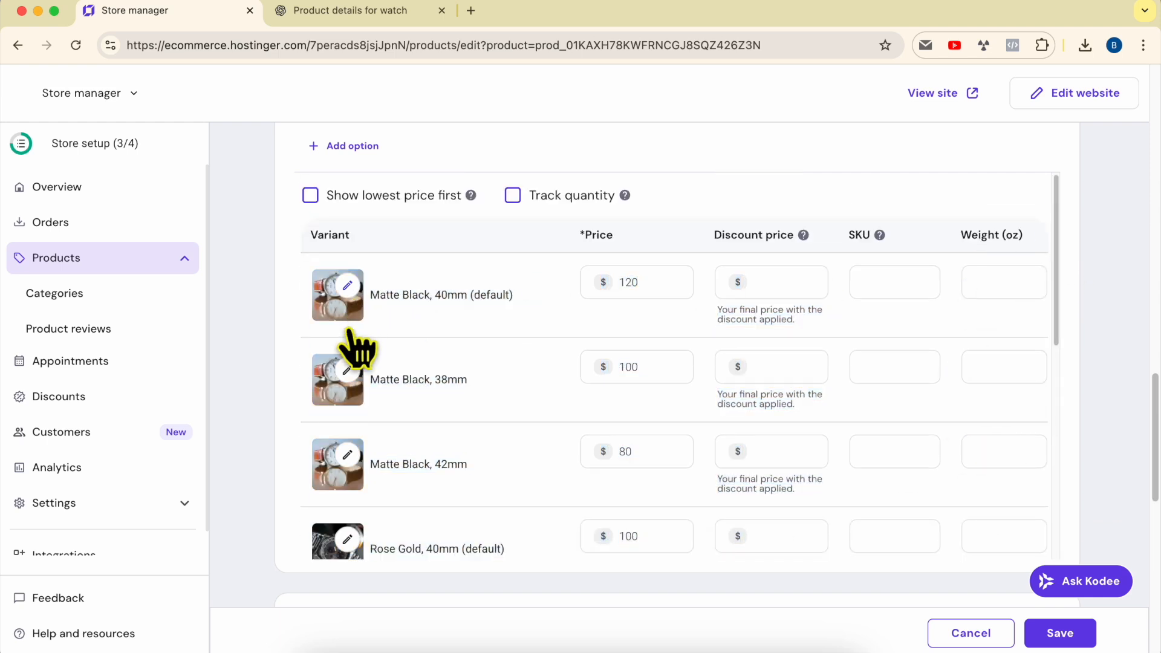
drag(1062, 298, 1073, 444)
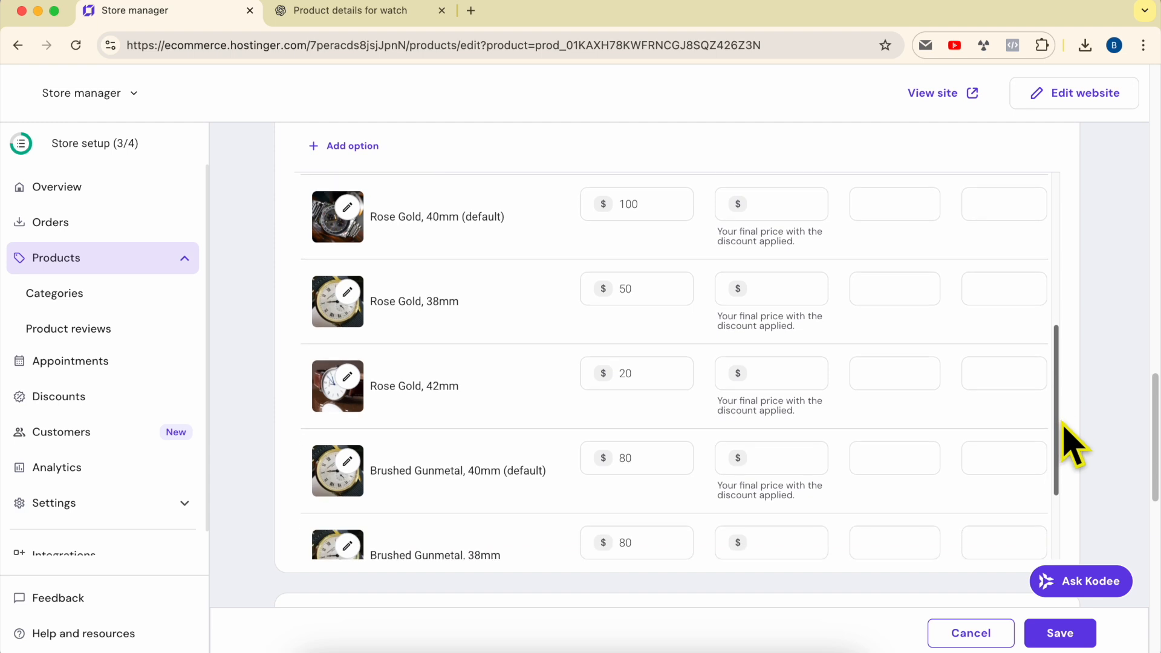
drag(1064, 424, 1055, 507)
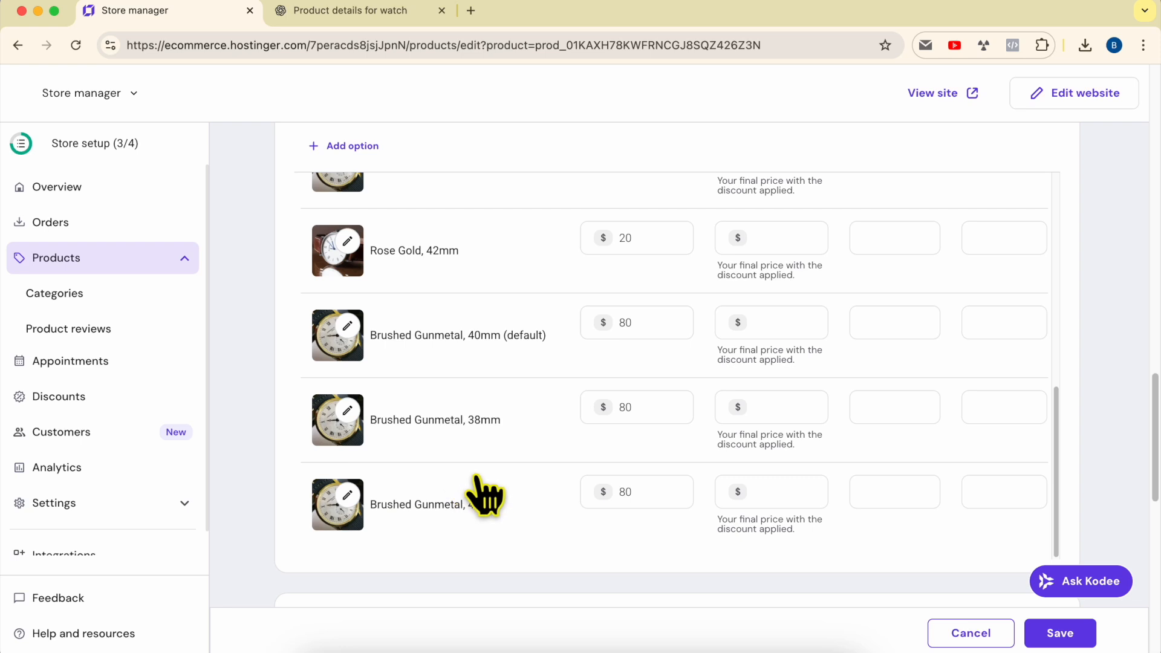
scroll(529, 459, up, 3)
scroll(526, 424, up, 5)
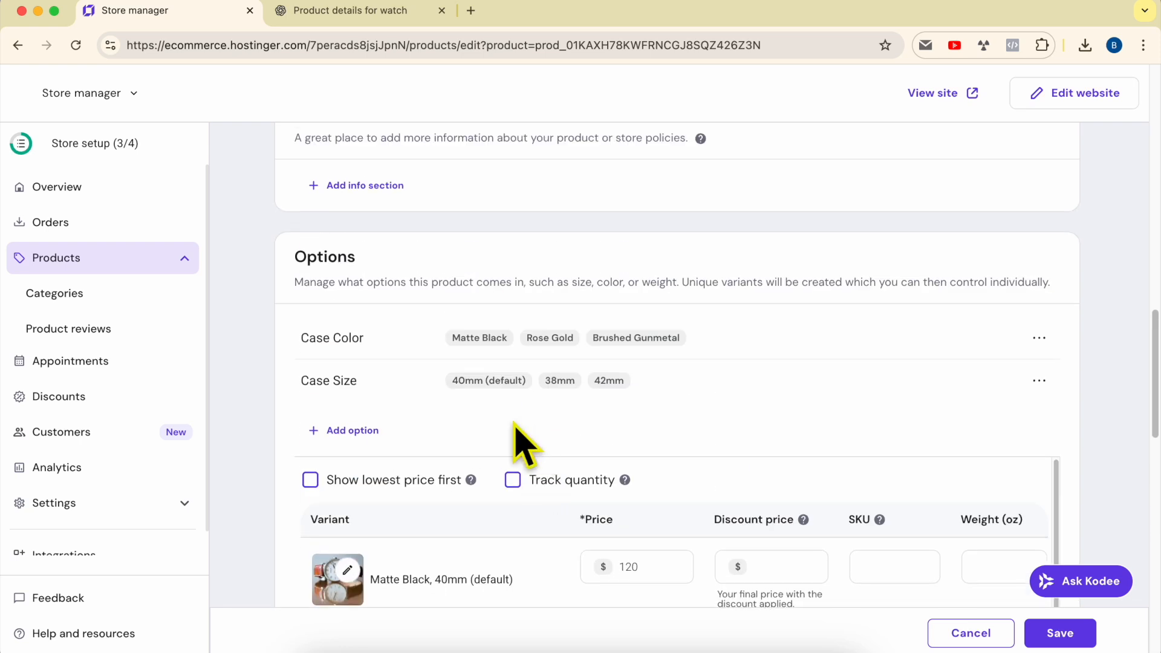
scroll(356, 424, down, 4)
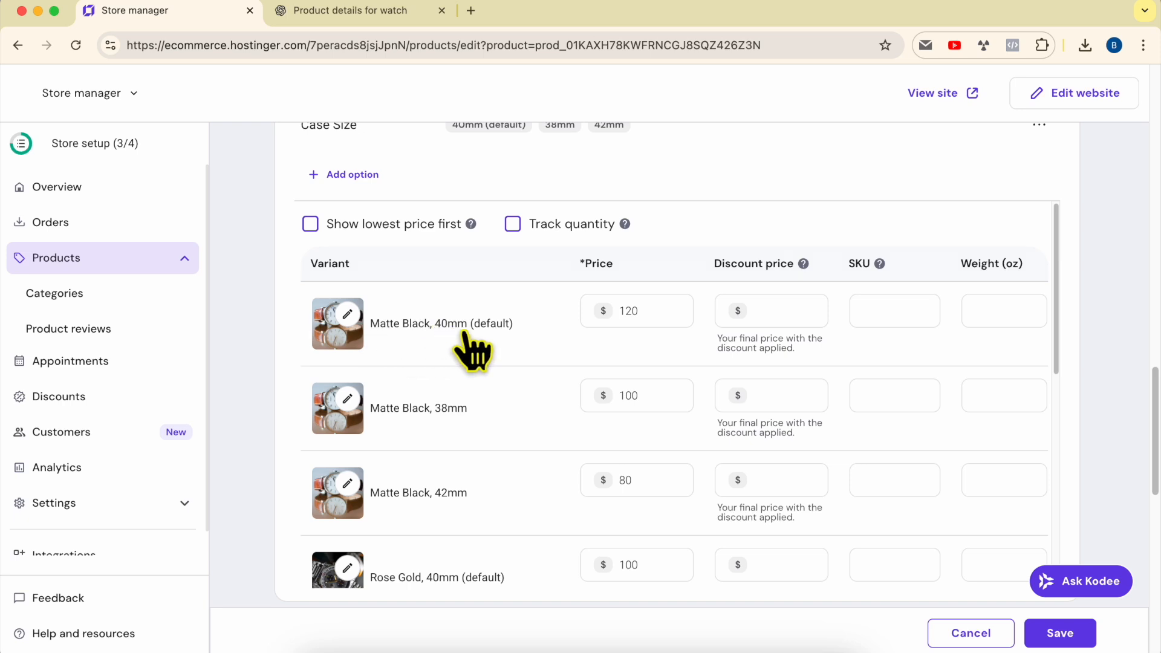
click(348, 314)
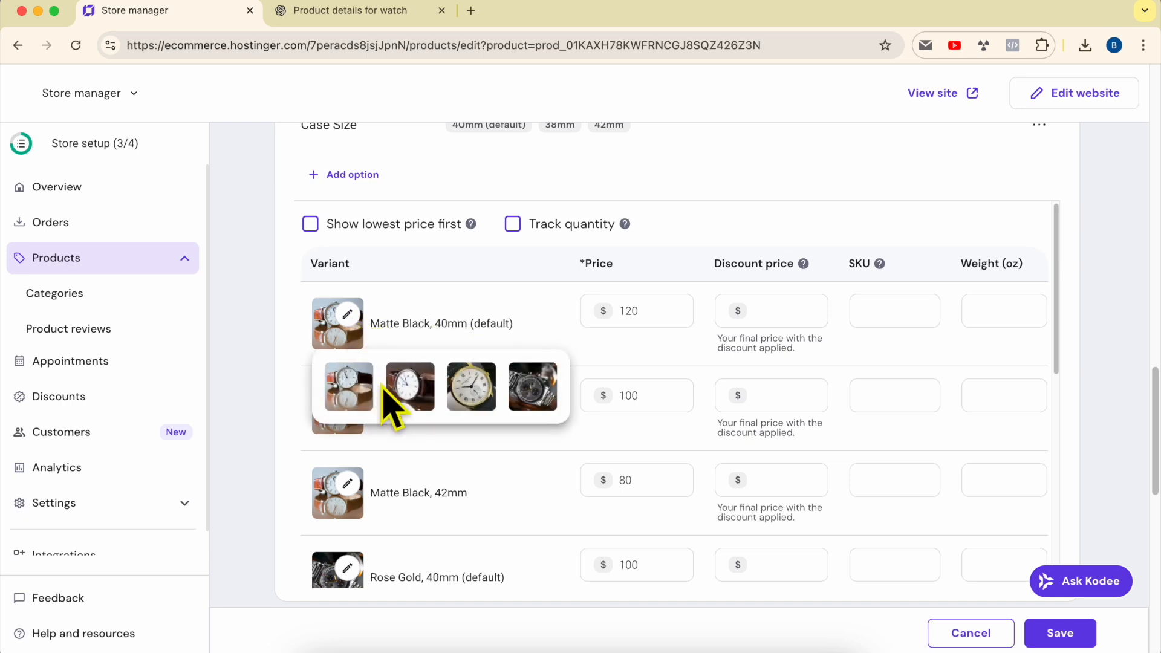
click(409, 386)
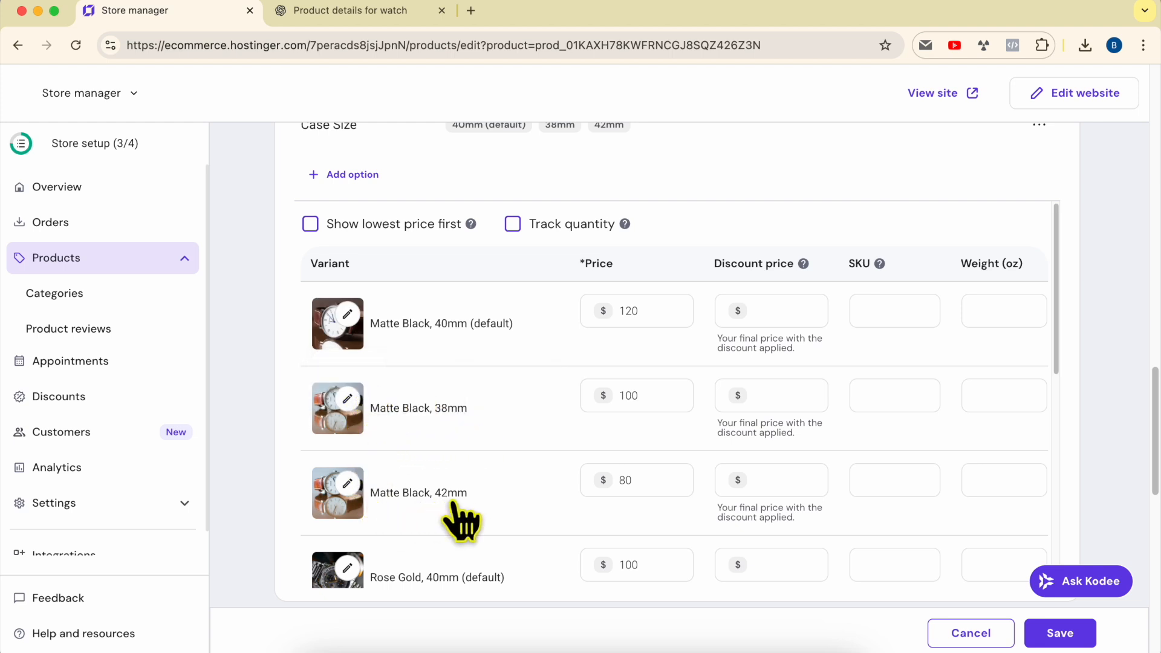
Step: Check the variant images and prices against the options, and save the Classic Leather Watch product
scroll(363, 302, up, 3)
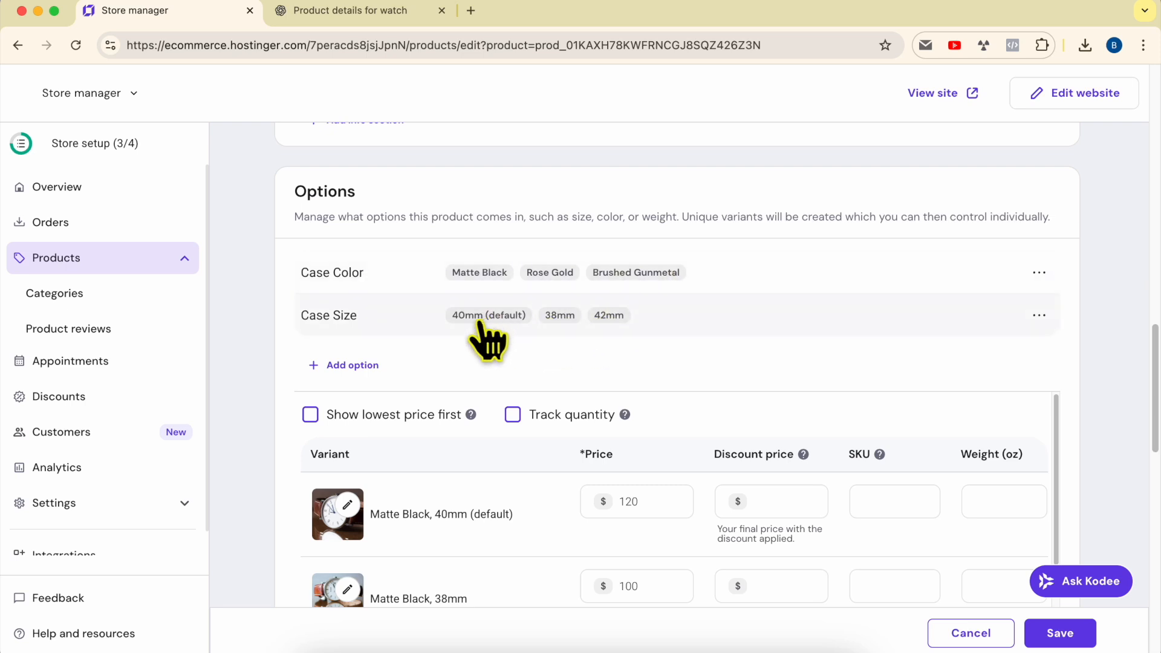
scroll(290, 399, down, 5)
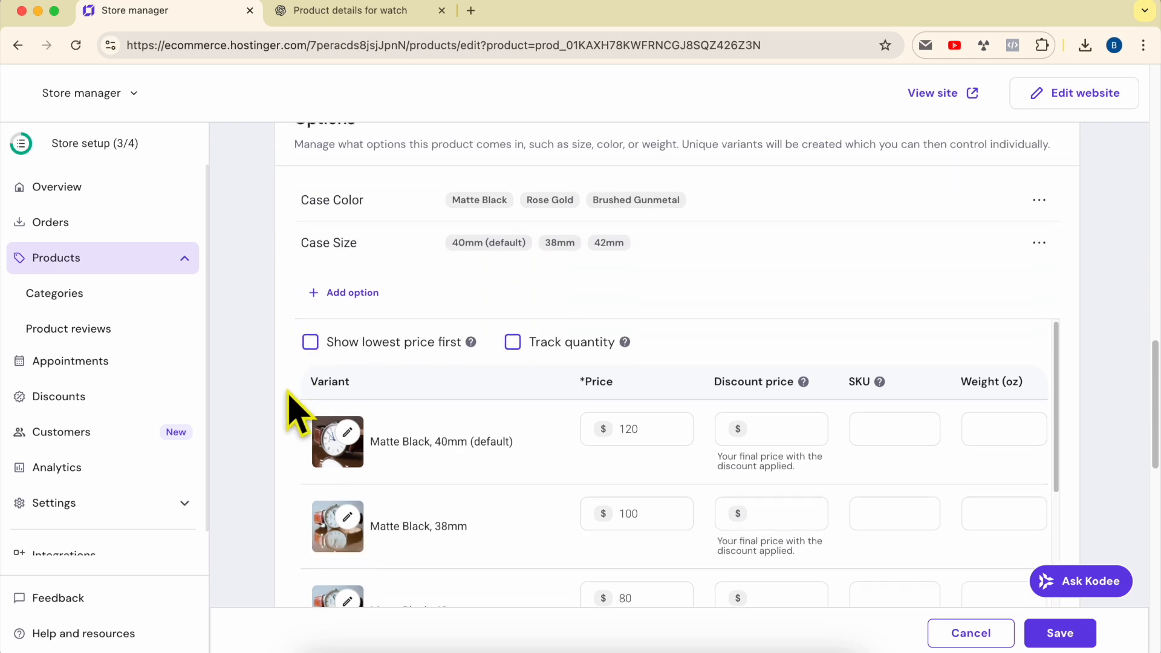
scroll(294, 393, down, 3)
scroll(1028, 430, up, 2)
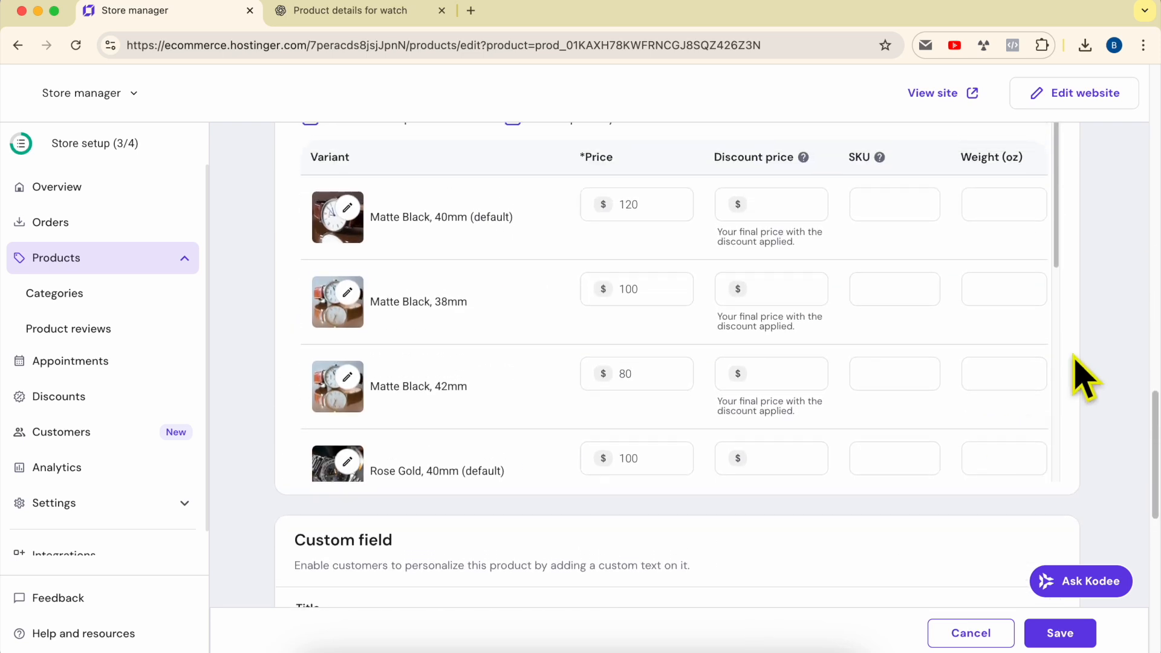
drag(1055, 233, 1052, 457)
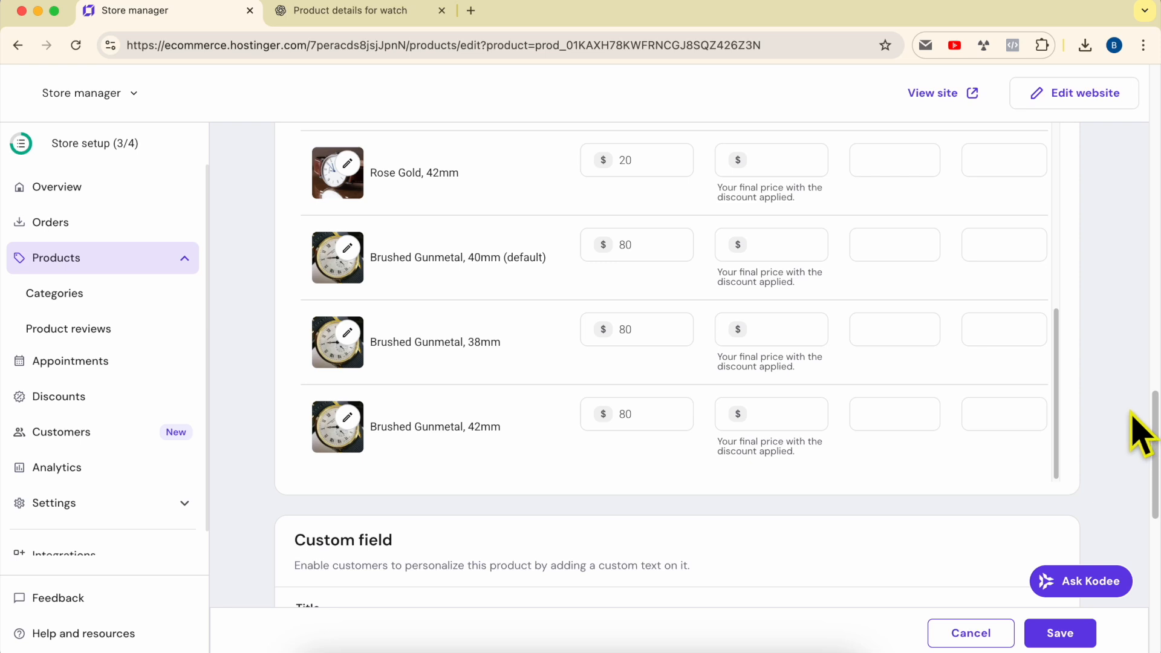
scroll(1134, 428, up, 4)
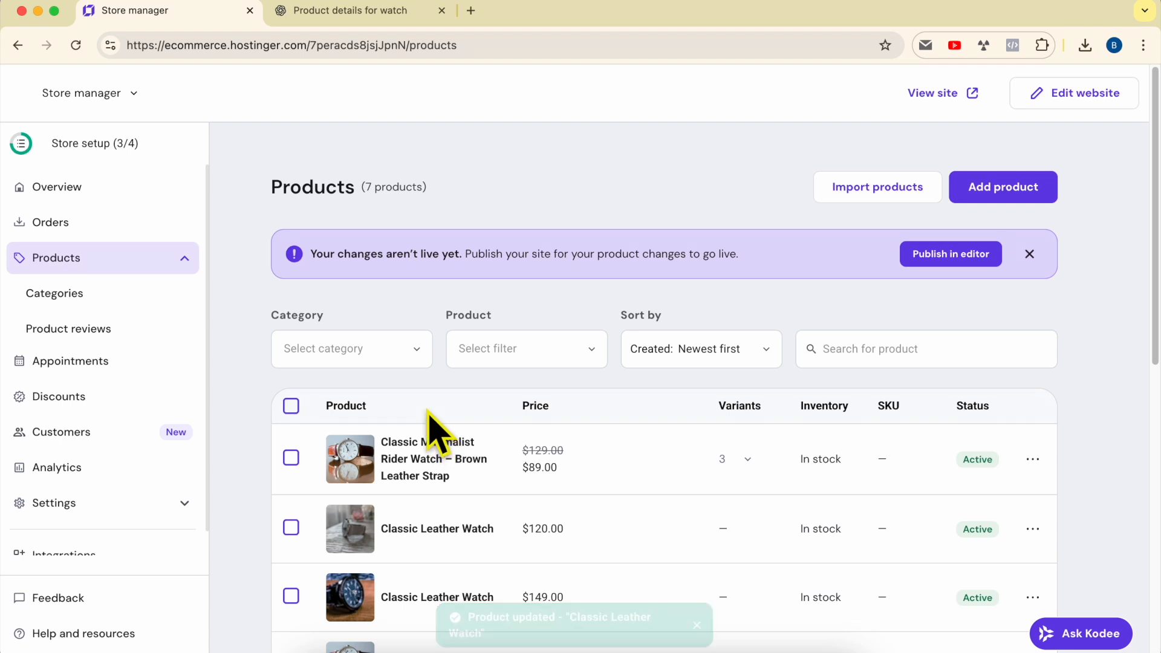
Step: Publish the saved product changes by updating the website in the site editor
click(951, 255)
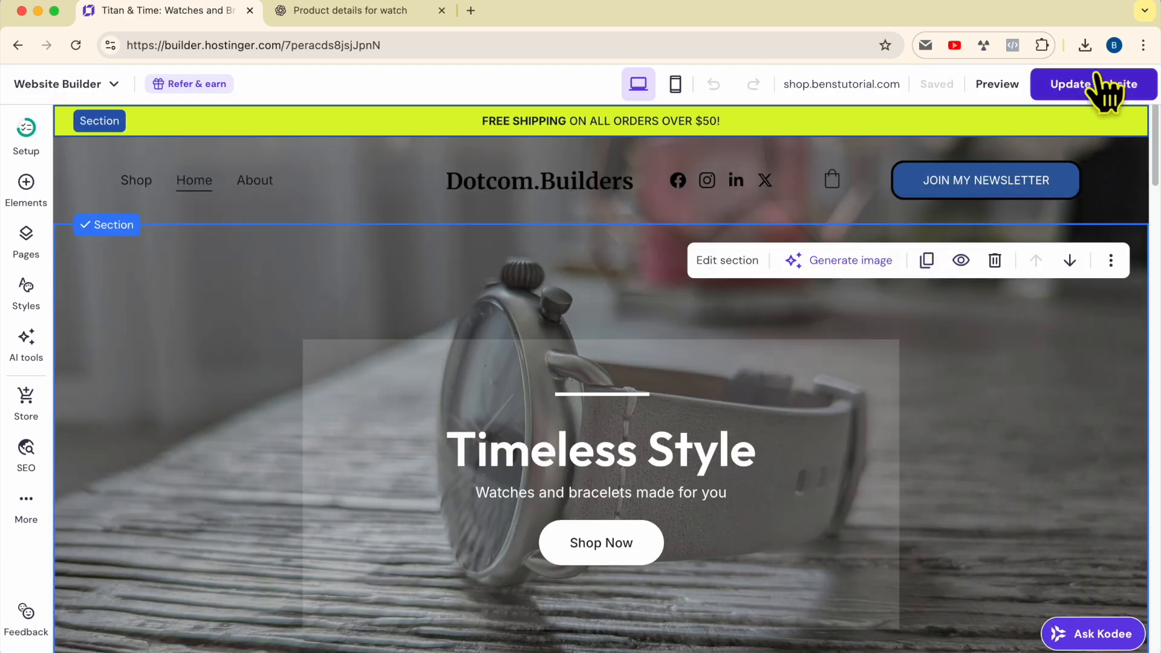
click(1100, 88)
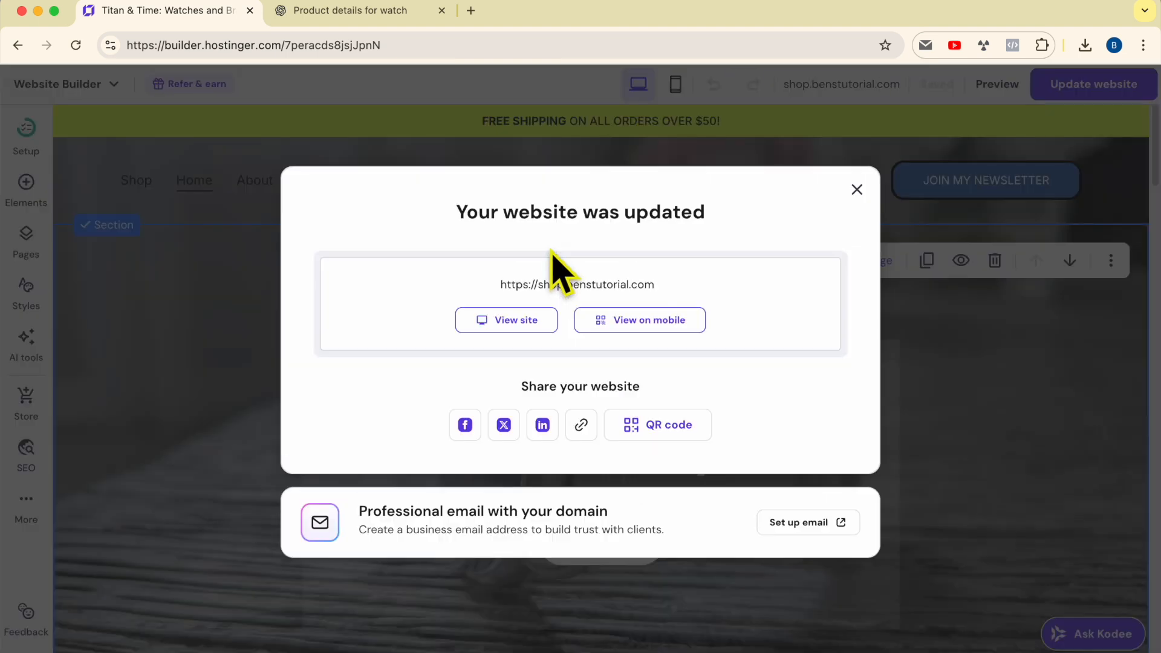
triple_click(547, 215)
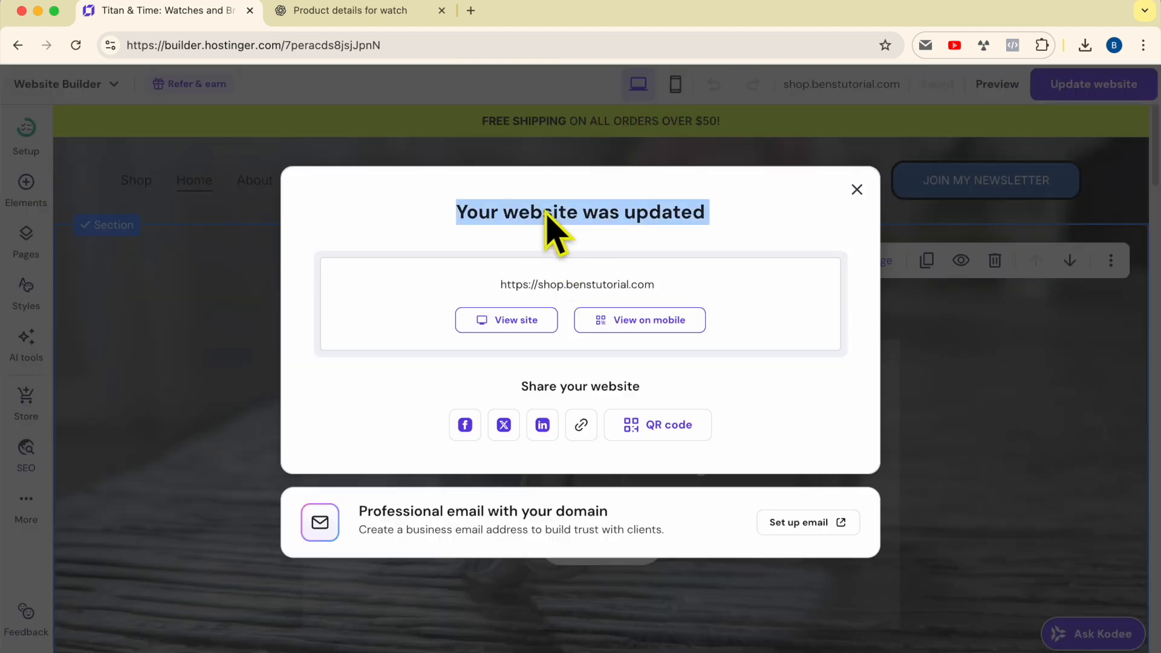
Step: View the live site's shop and open the Classic Leather Watch at the end of the first product row
click(518, 321)
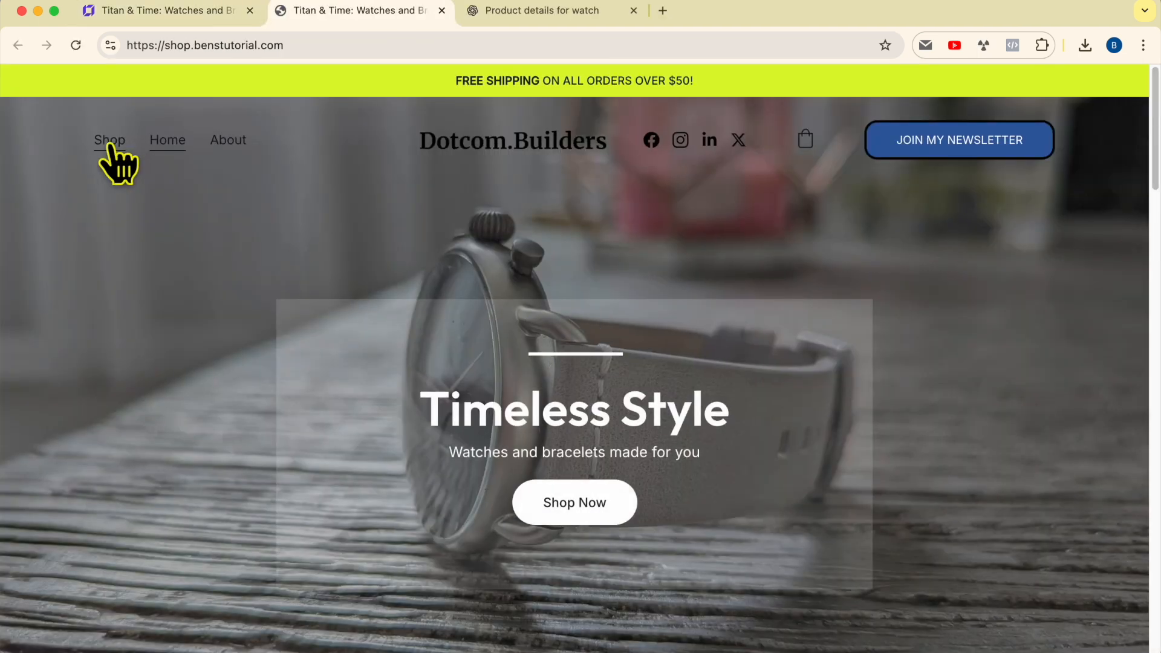
click(111, 145)
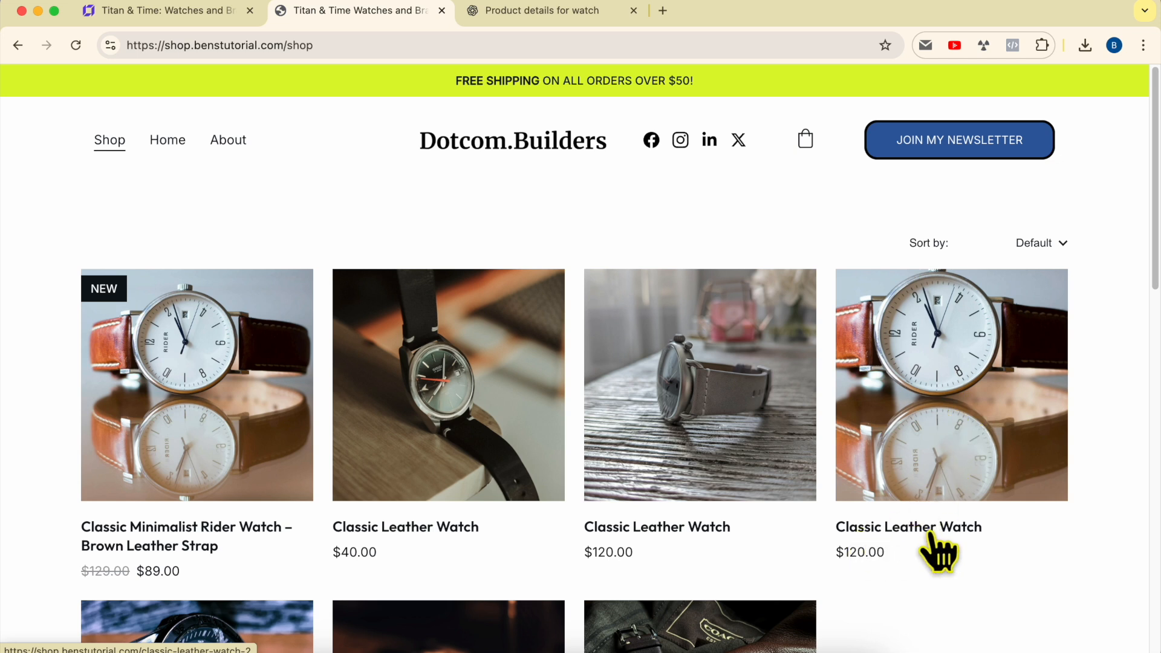
click(937, 363)
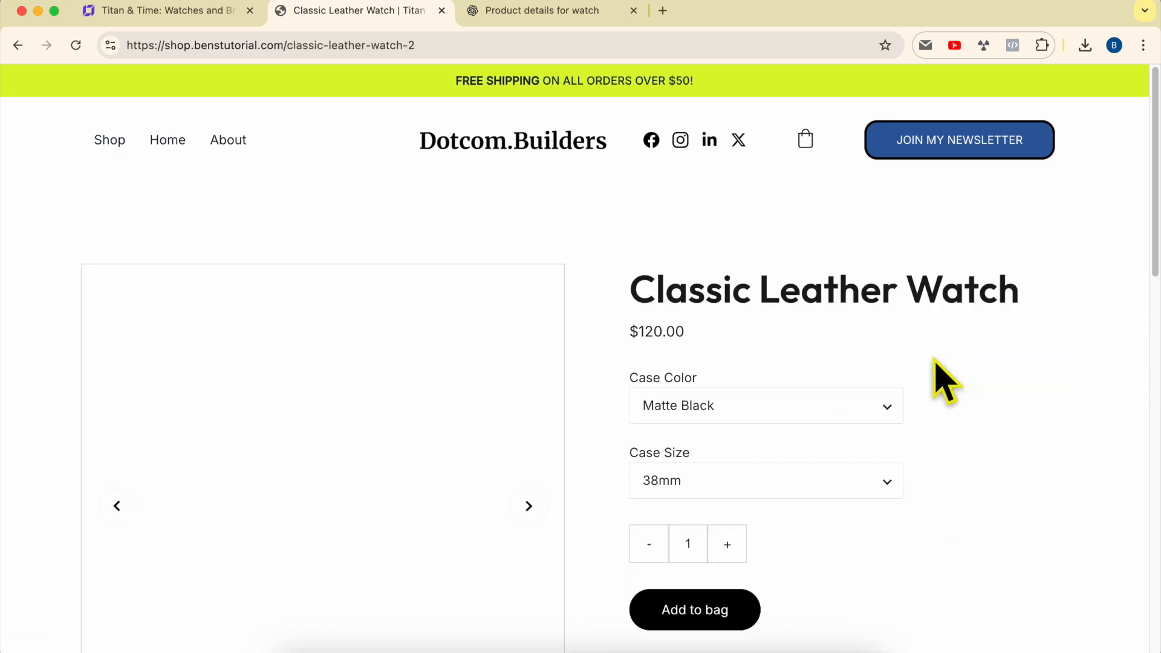
Step: View the watch's price and image with Case Color Rose Gold and Case Size 40mm (default)
scroll(694, 389, down, 1)
triple_click(688, 353)
click(763, 380)
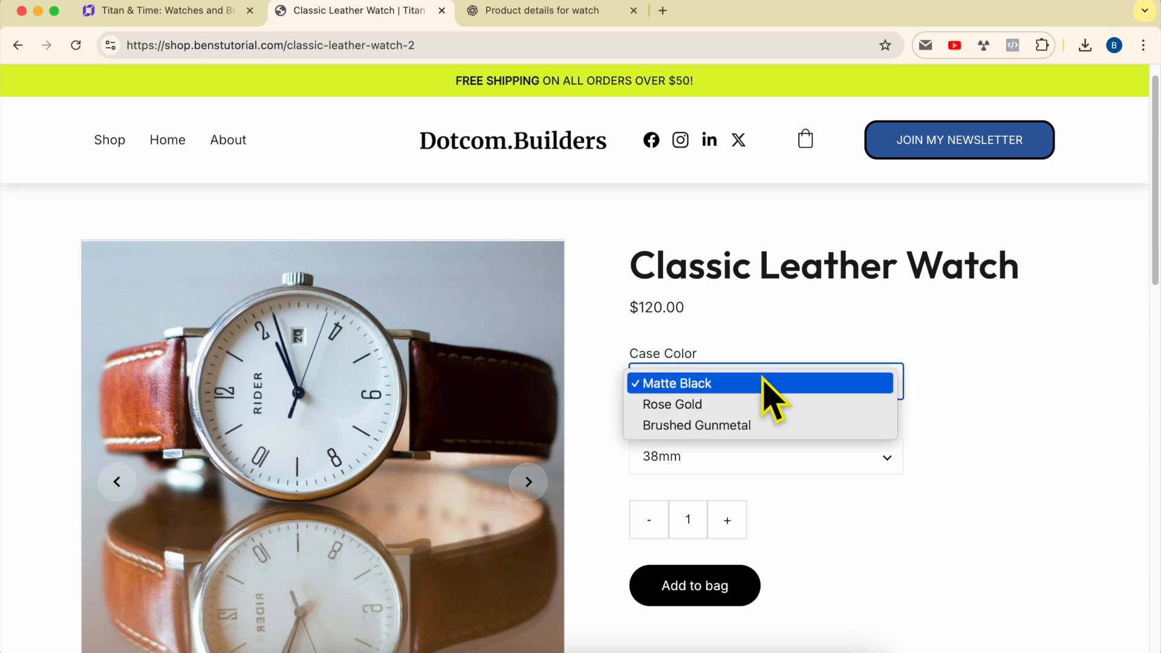
click(716, 404)
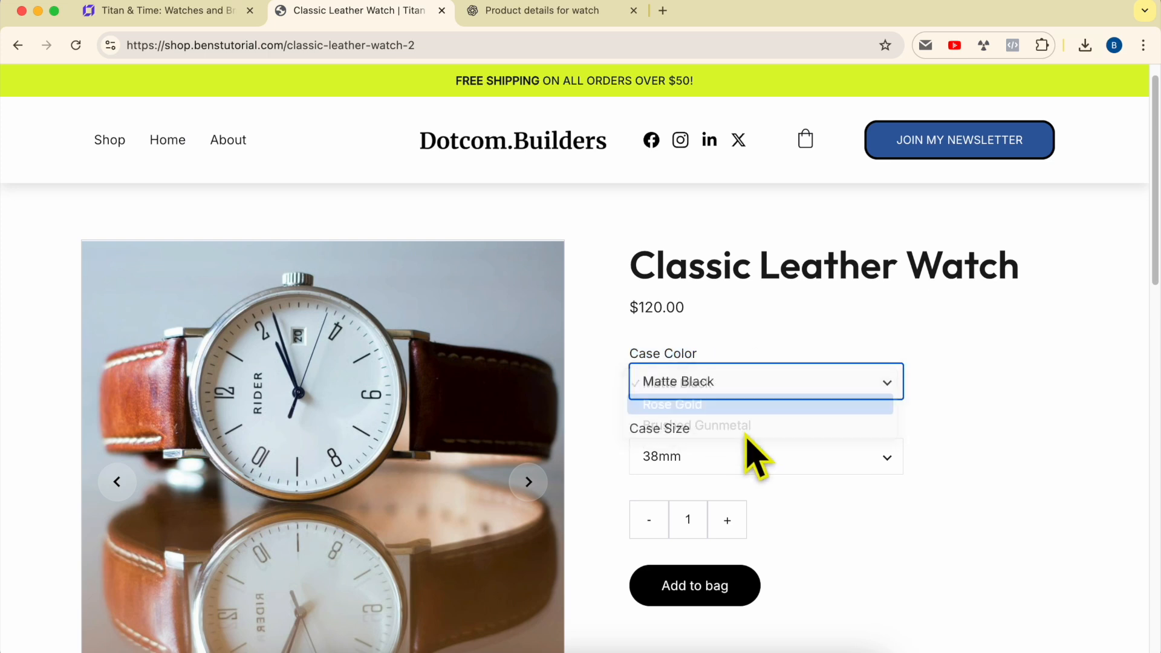
click(753, 454)
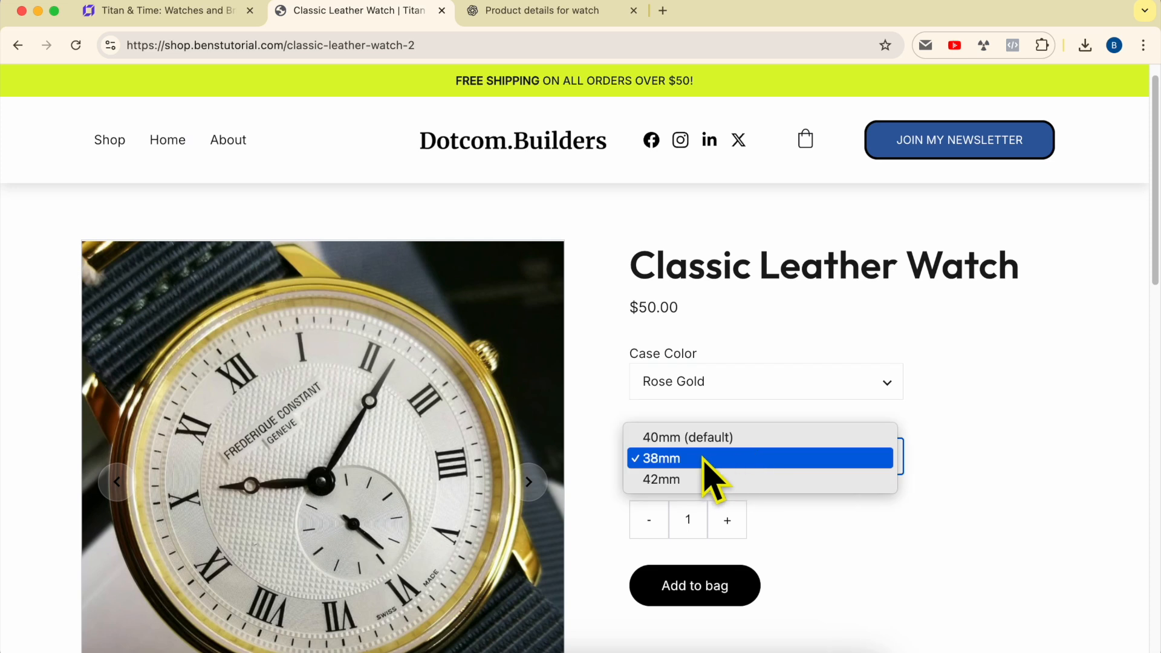
click(614, 432)
click(719, 461)
click(711, 437)
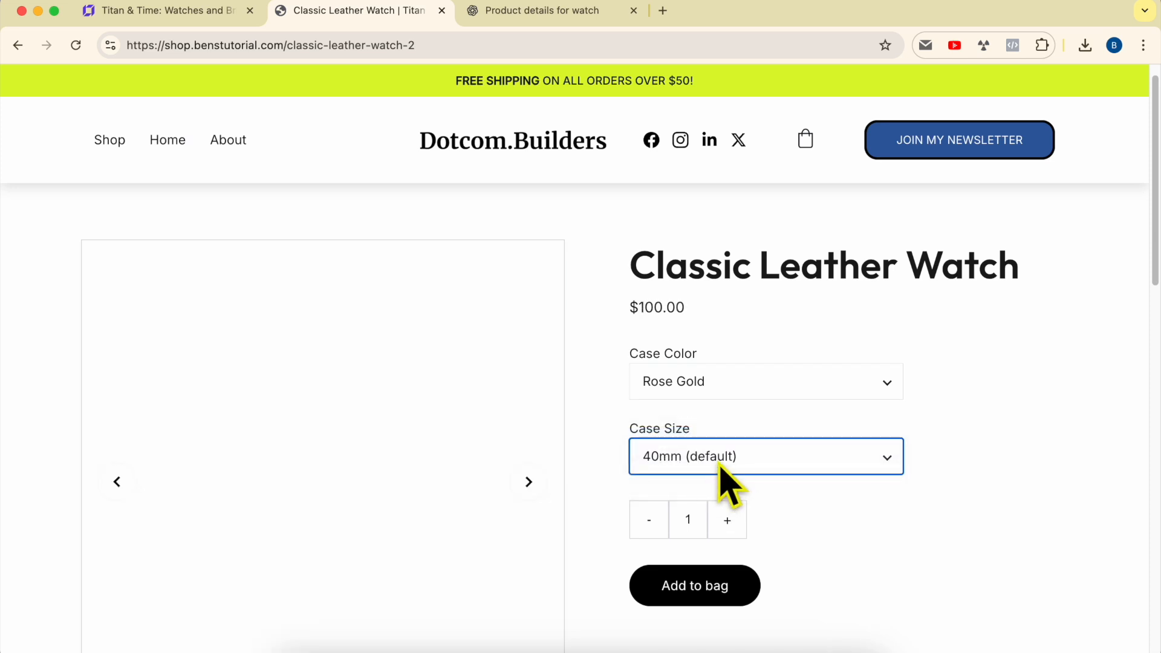
Step: Compare the Rose Gold watch's price and image across the 42mm, 40mm (default) and 38mm sizes, ending on 42mm
click(744, 457)
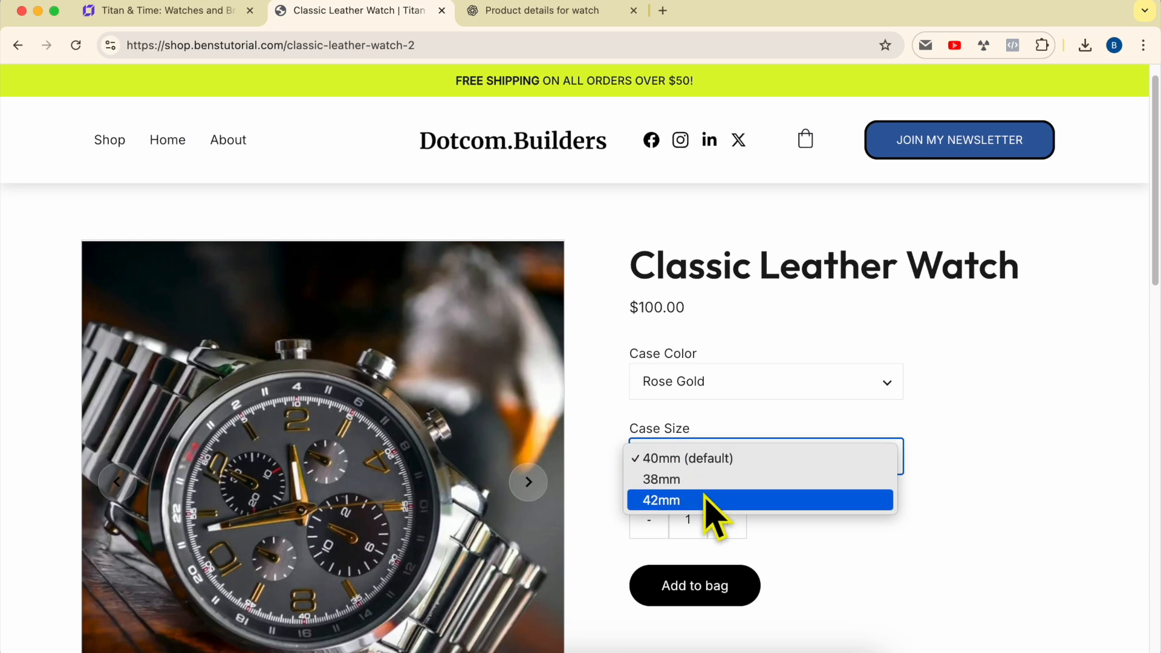
click(715, 500)
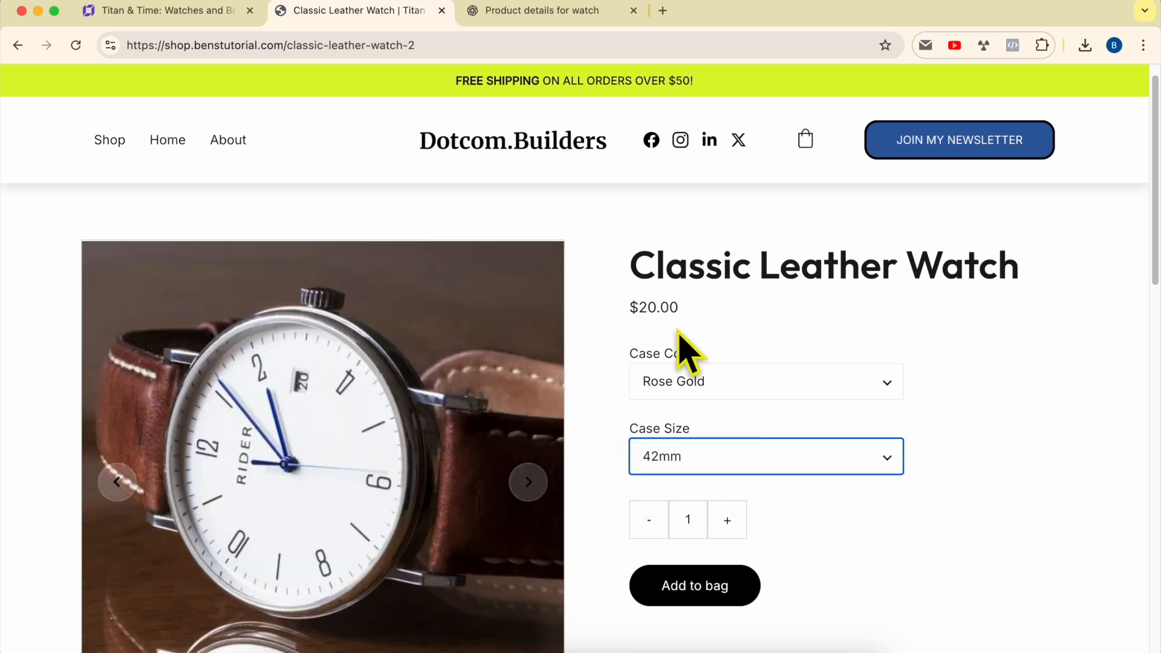
drag(649, 309, 629, 308)
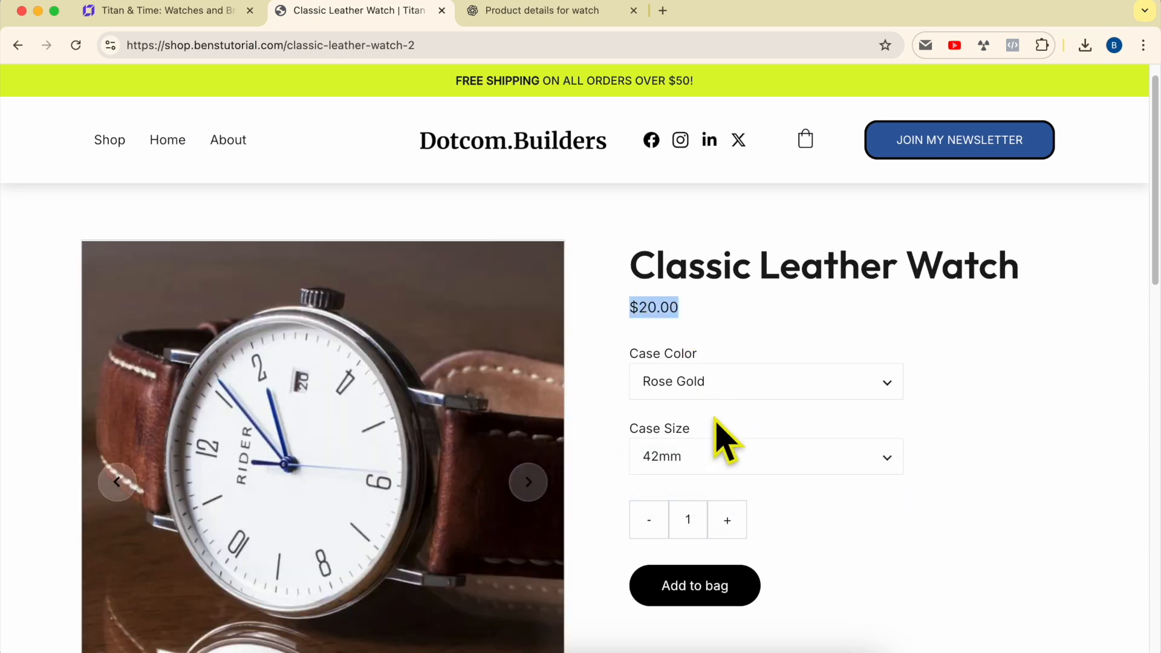
click(721, 464)
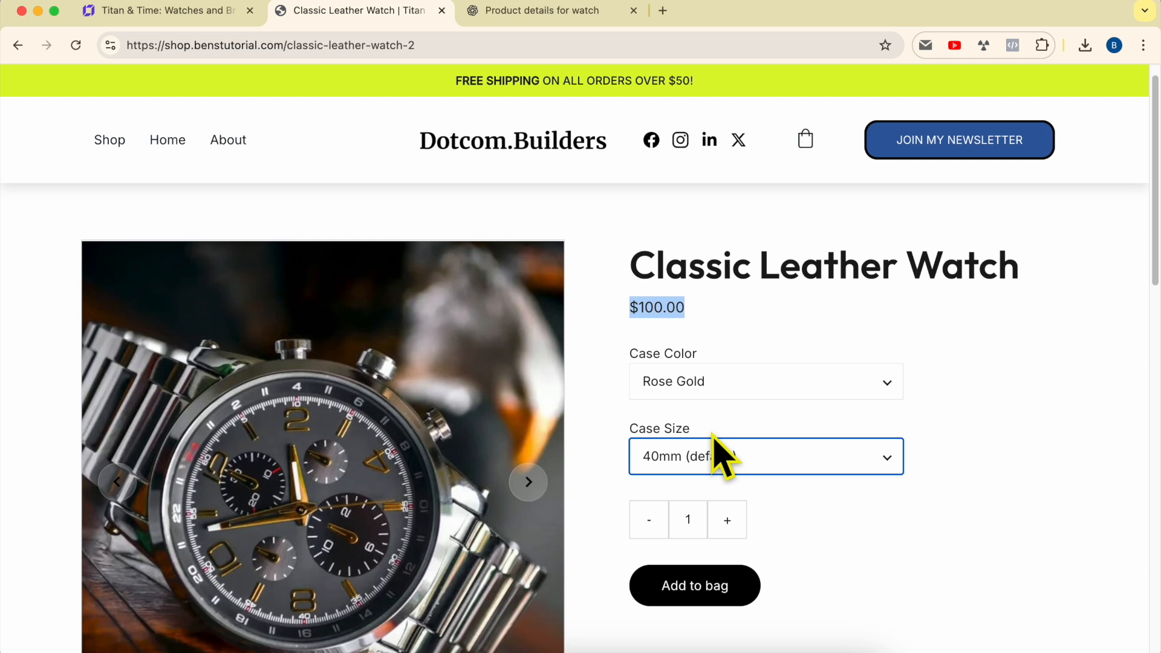
click(701, 465)
click(706, 481)
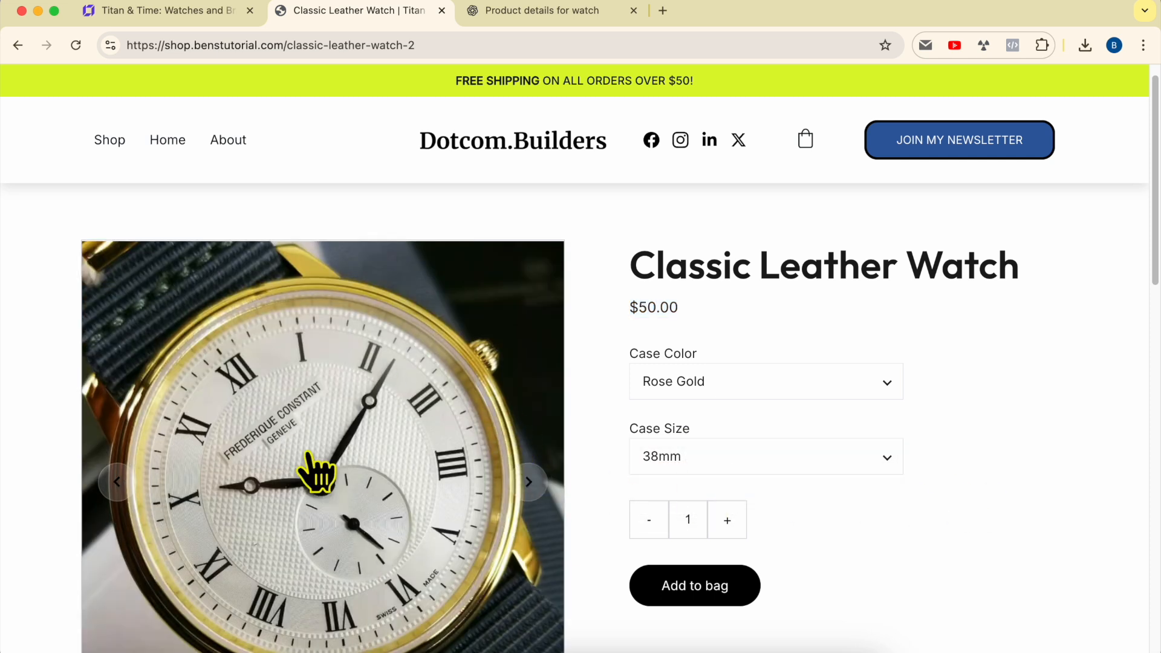
click(724, 468)
click(710, 479)
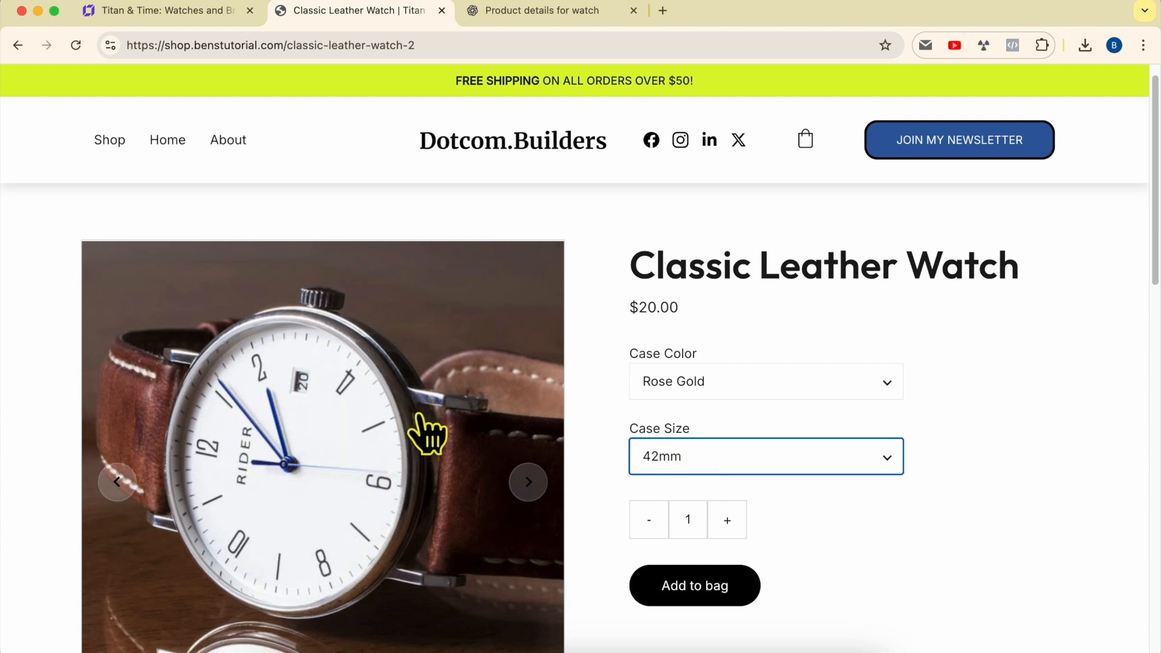
Step: Compare the 42mm watch in Matte Black and Rose Gold, ending on Rose Gold, and look over the product page
click(717, 405)
key(Up)
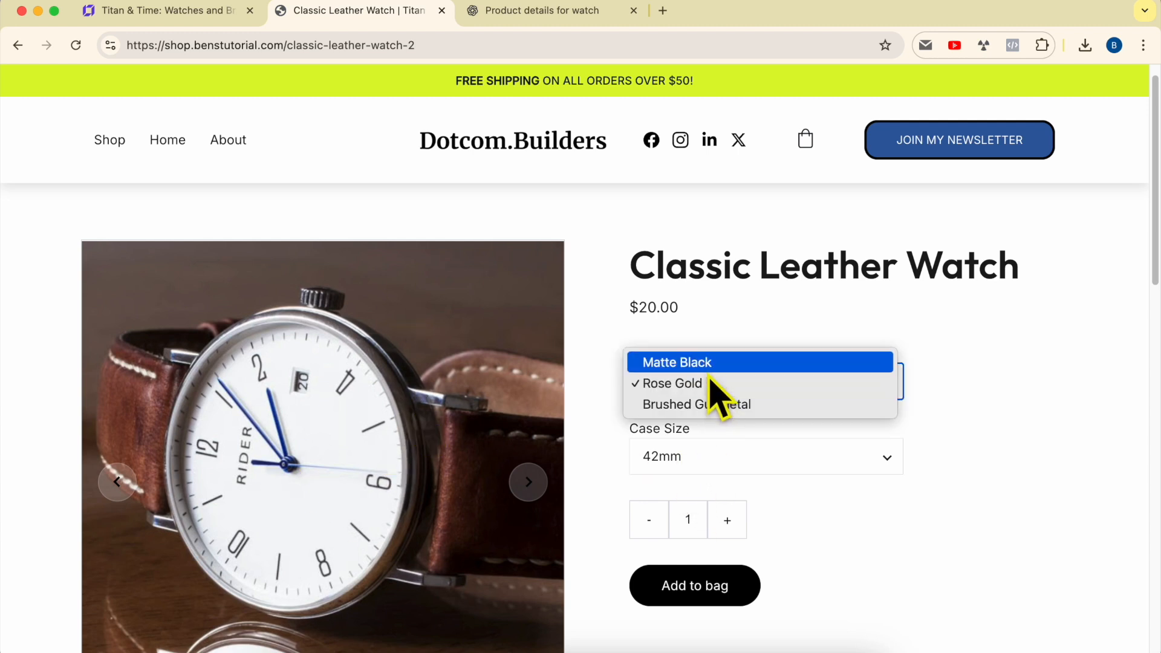
key(Return)
click(710, 375)
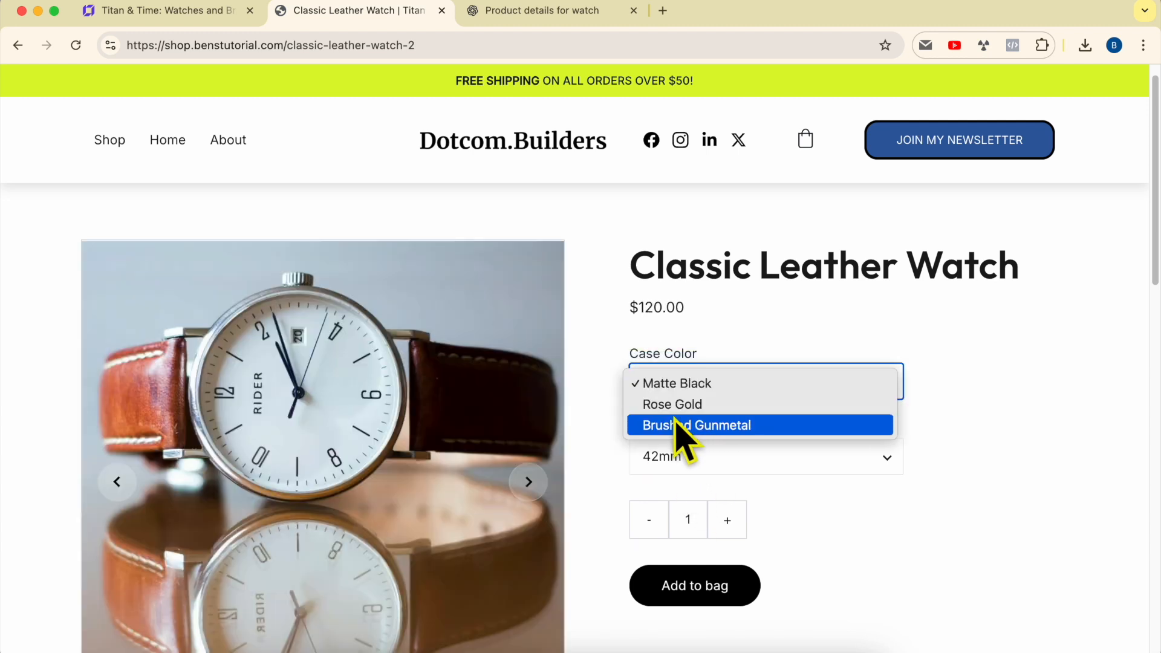
click(715, 405)
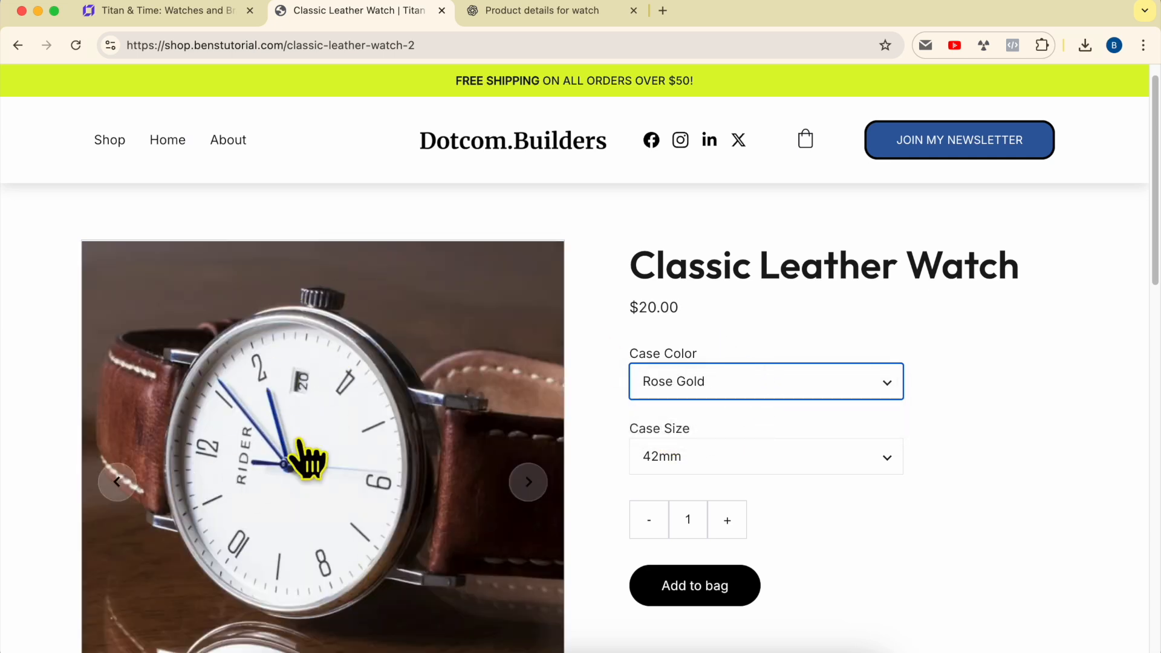
click(923, 374)
scroll(959, 431, down, 2)
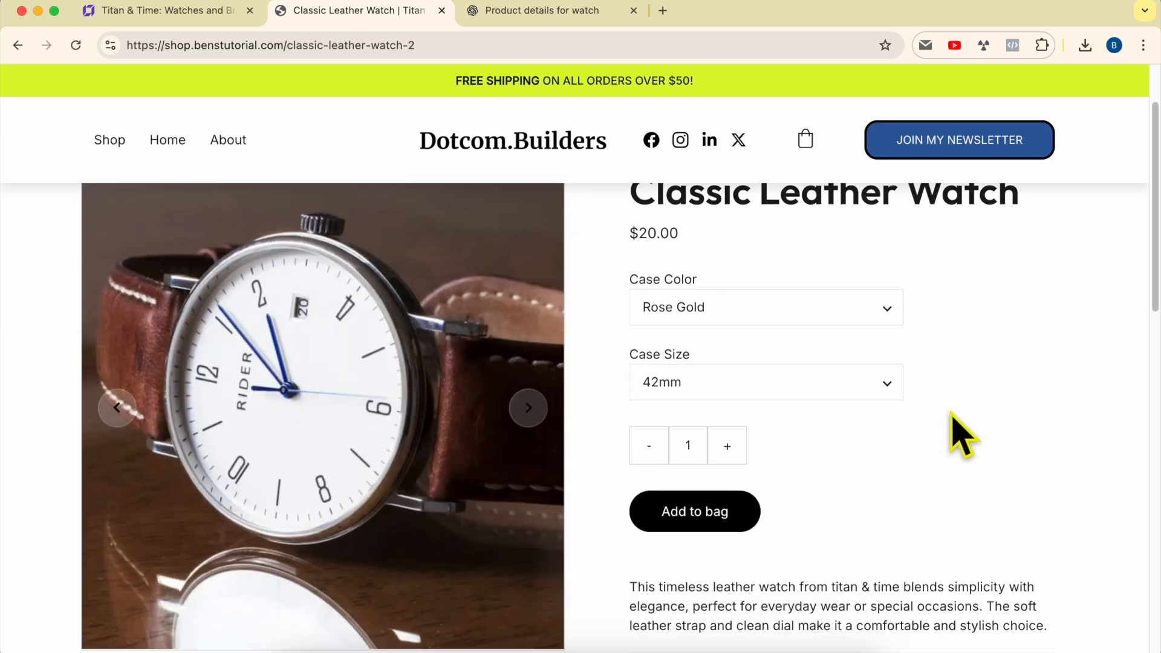
scroll(725, 360, up, 1)
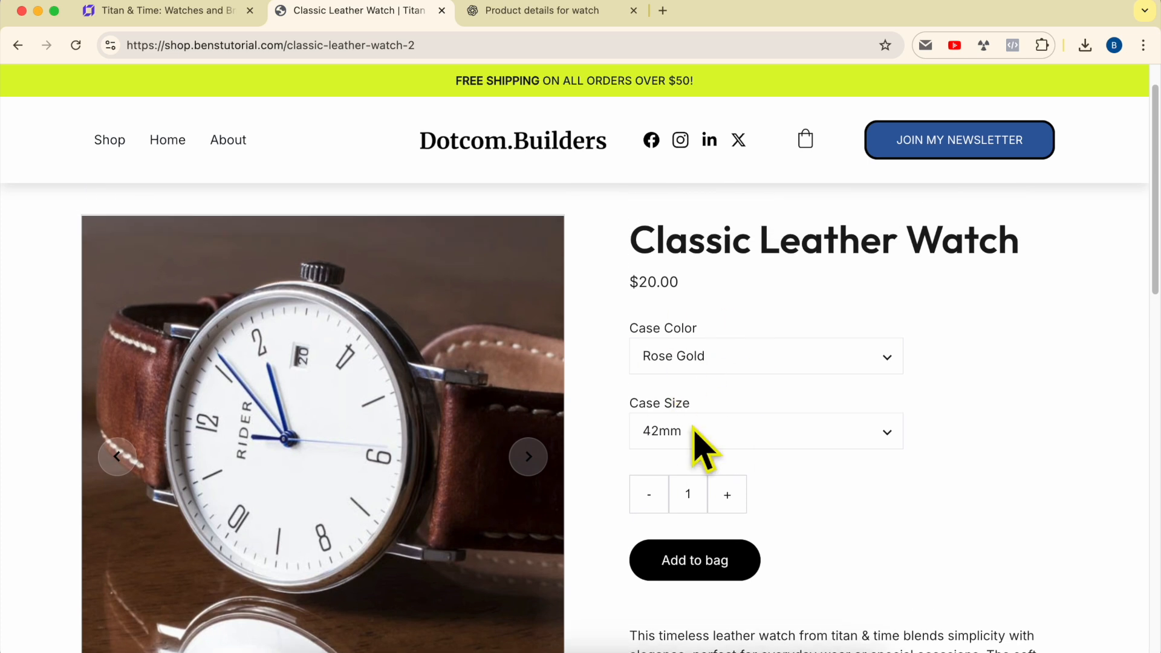